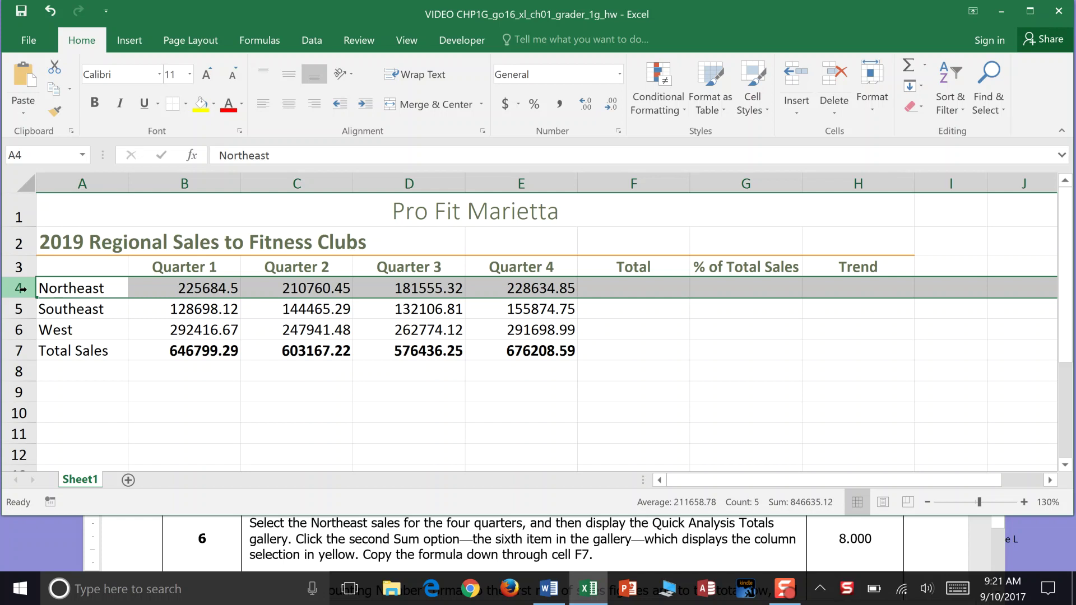
Step: Use the Quick Analysis totals to sum the Northeast sales B4:E4 as a row total in F4
{"action": "left_click", "coordinate": [137, 289]}
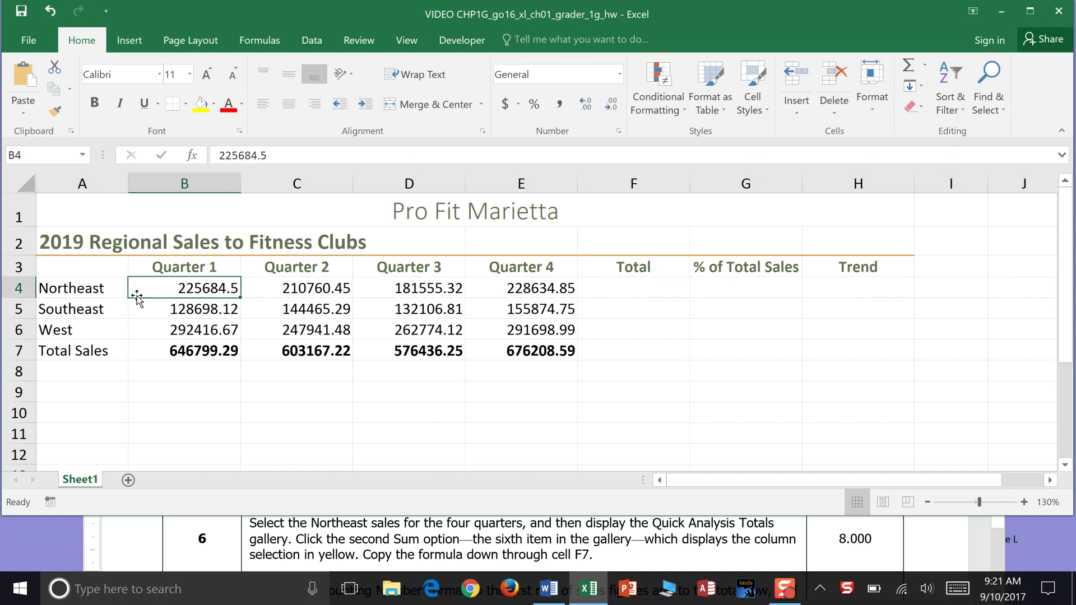
{"action": "left_click_drag", "start_coordinate": [208, 290], "coordinate": [521, 291]}
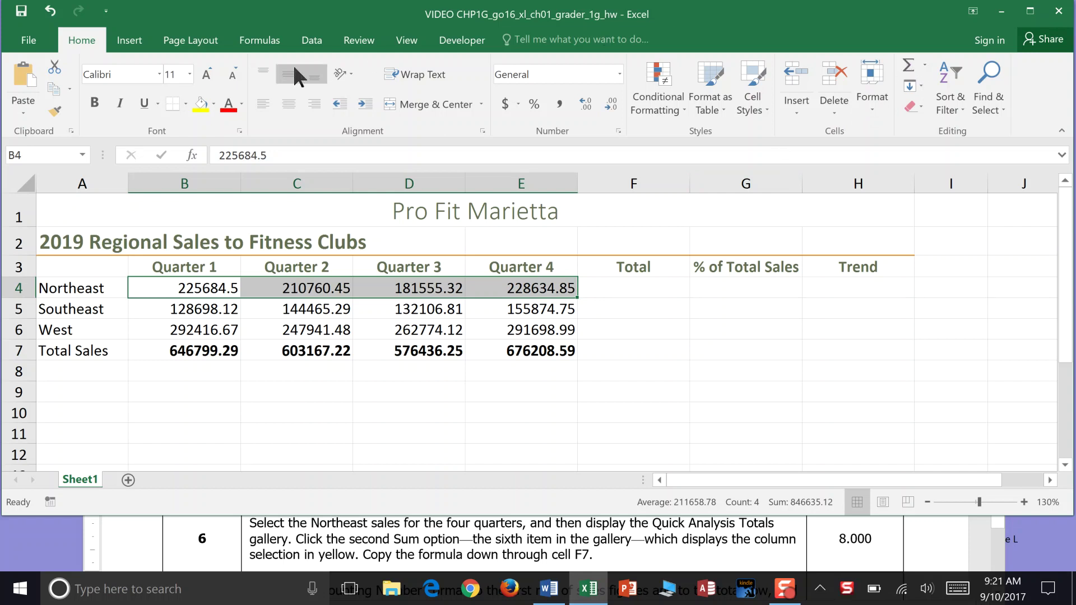
{"action": "left_click", "coordinate": [259, 41]}
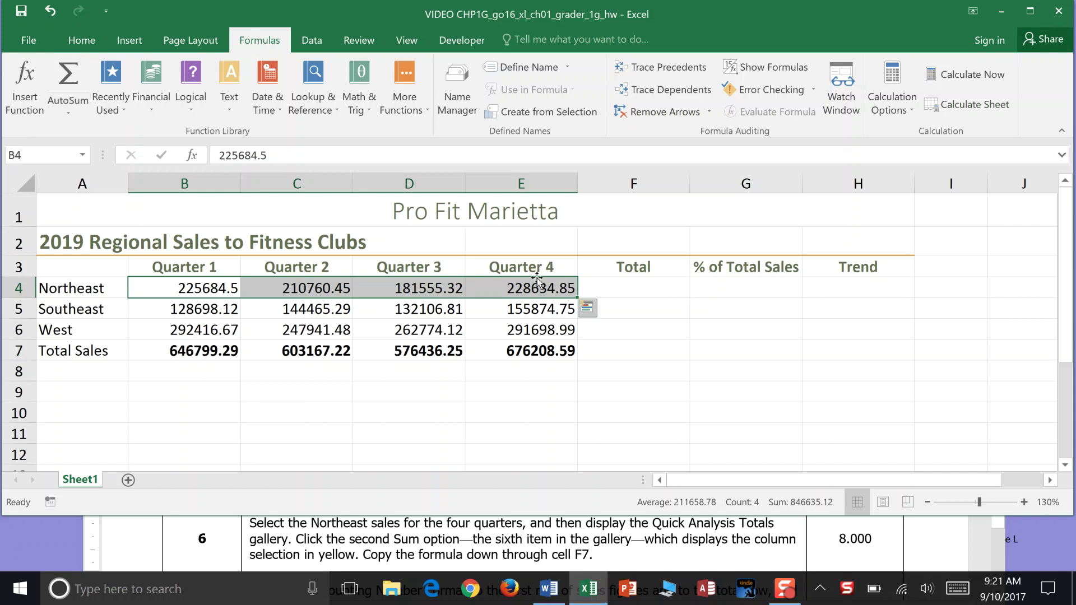
{"action": "left_click", "coordinate": [82, 42]}
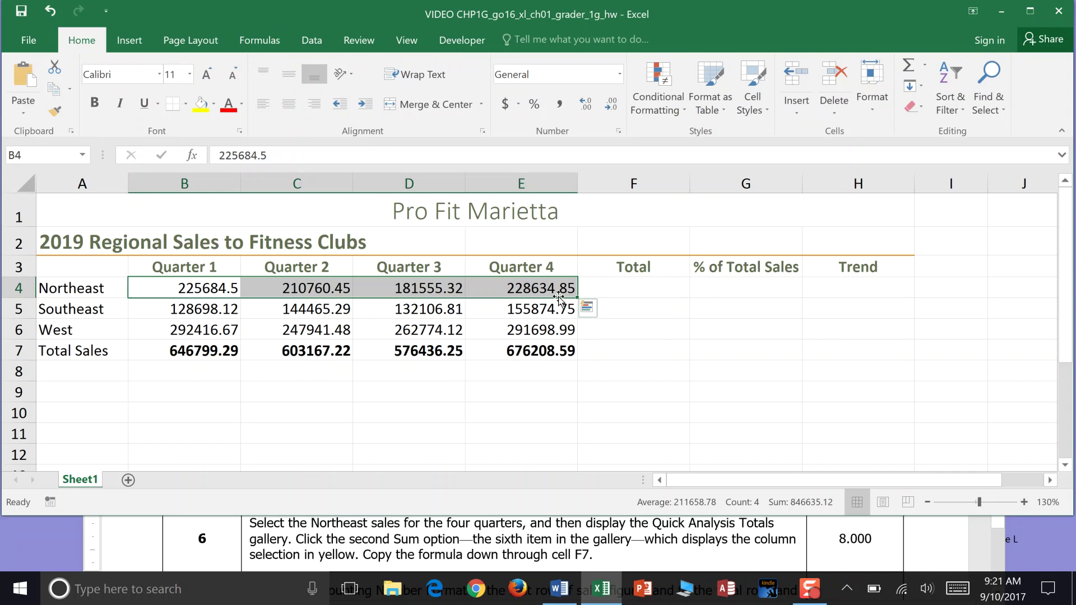
{"action": "left_click", "coordinate": [590, 305]}
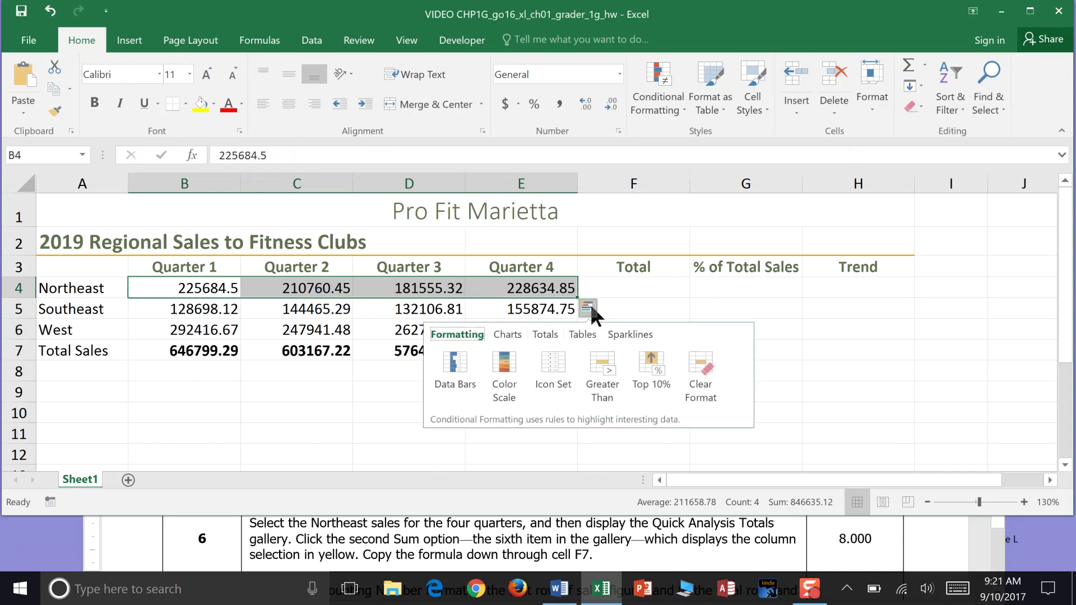
{"action": "left_click", "coordinate": [544, 334]}
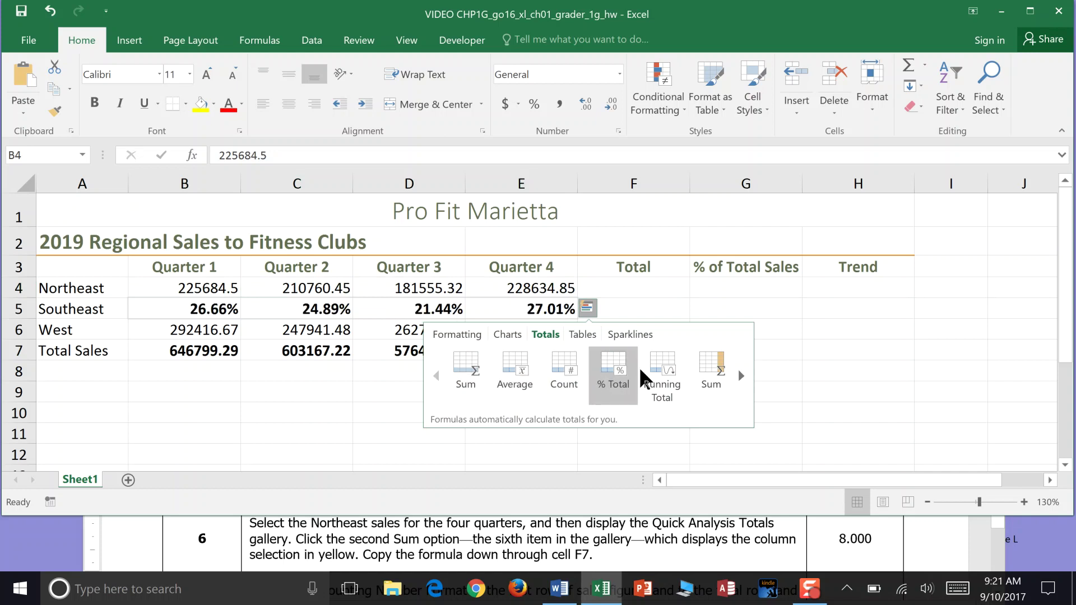
{"action": "left_click", "coordinate": [701, 369]}
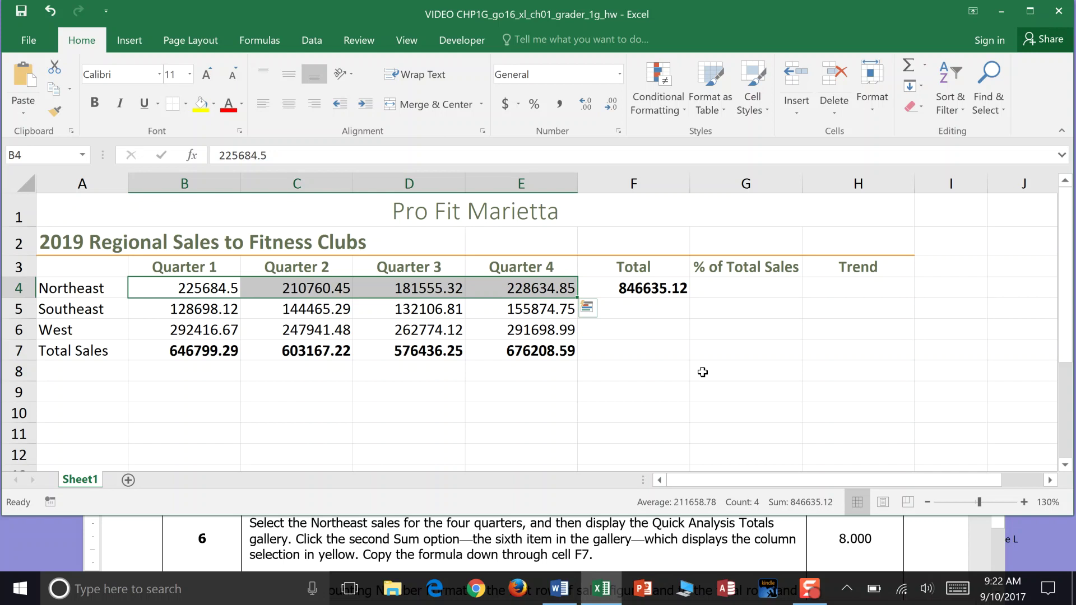
Step: Copy the total formula in F4 down through F7 and save the workbook
{"action": "left_click", "coordinate": [640, 288]}
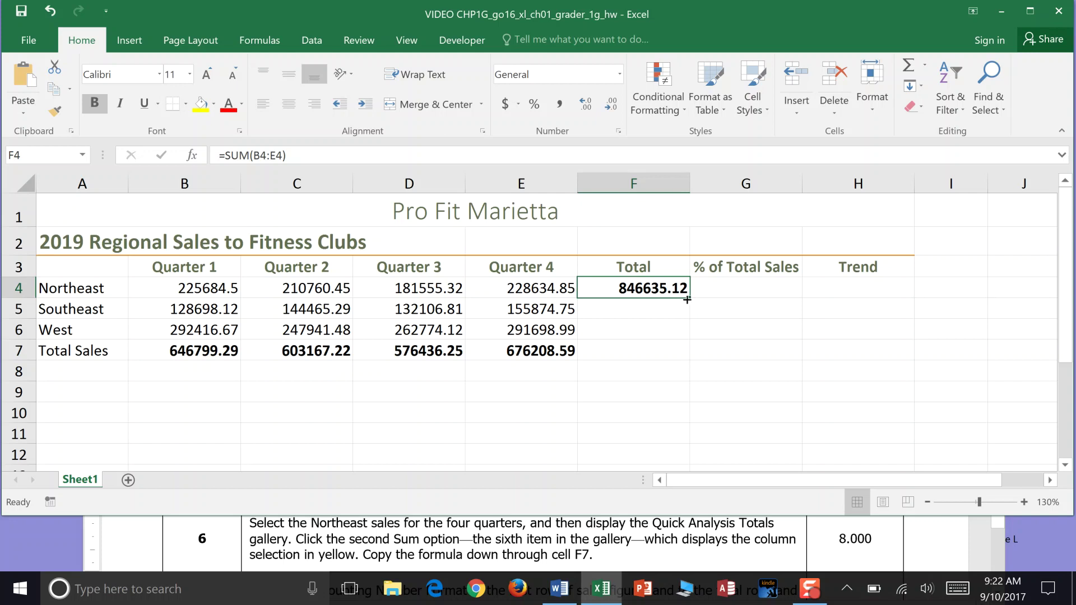
{"action": "left_click_drag", "start_coordinate": [690, 298], "coordinate": [690, 355]}
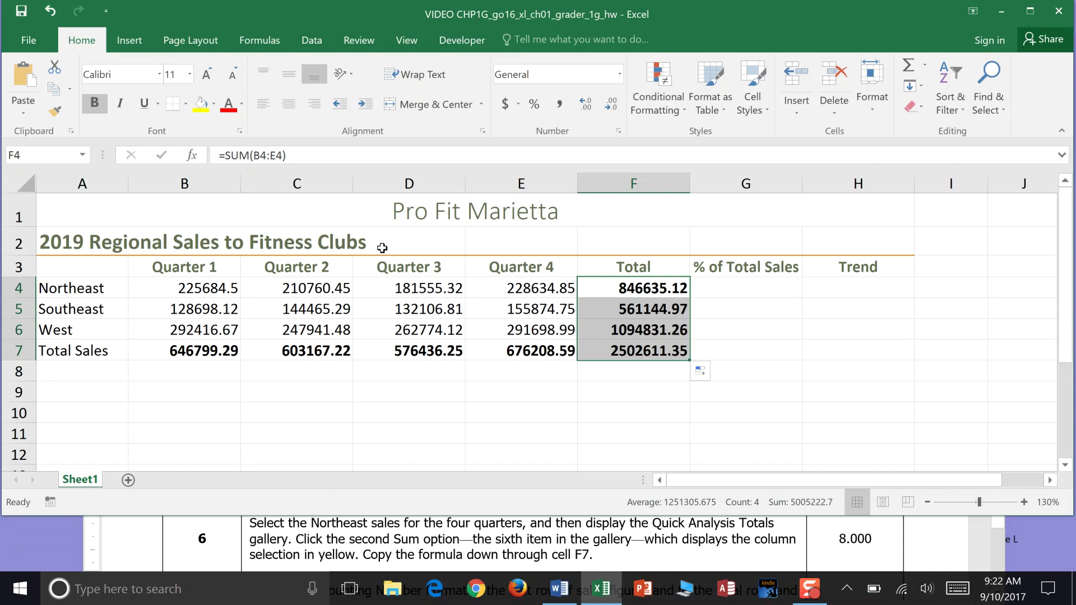
{"action": "left_click", "coordinate": [23, 16]}
Step: Apply the Accounting number format to the Northeast figures in B4:F4 and save the workbook
{"action": "mouse_move", "coordinate": [807, 602]}
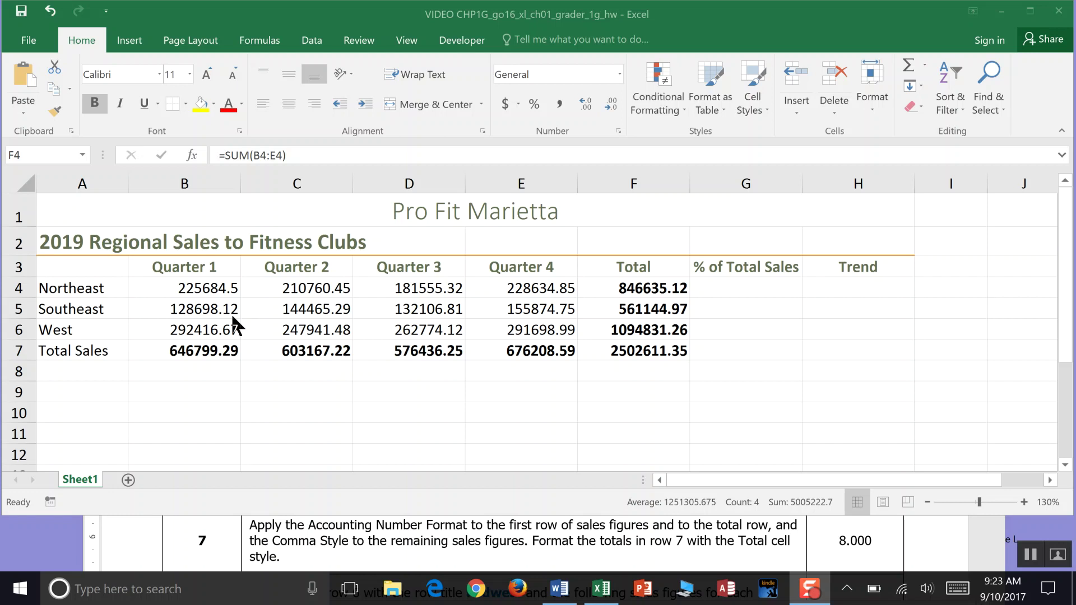
{"action": "left_click", "coordinate": [181, 290]}
{"action": "left_click_drag", "start_coordinate": [177, 290], "coordinate": [601, 287]}
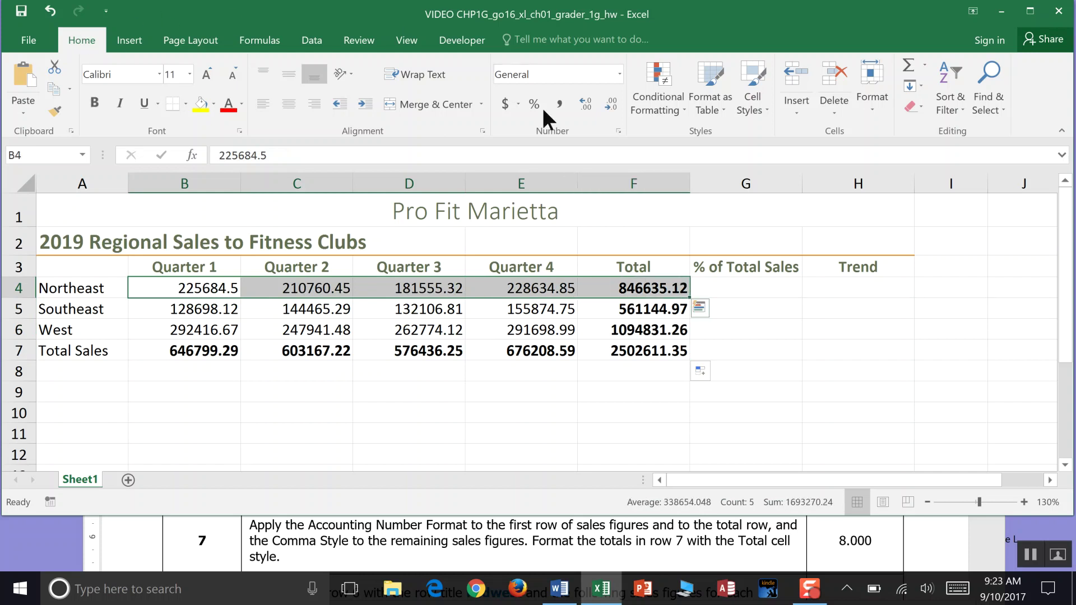
{"action": "left_click", "coordinate": [619, 74]}
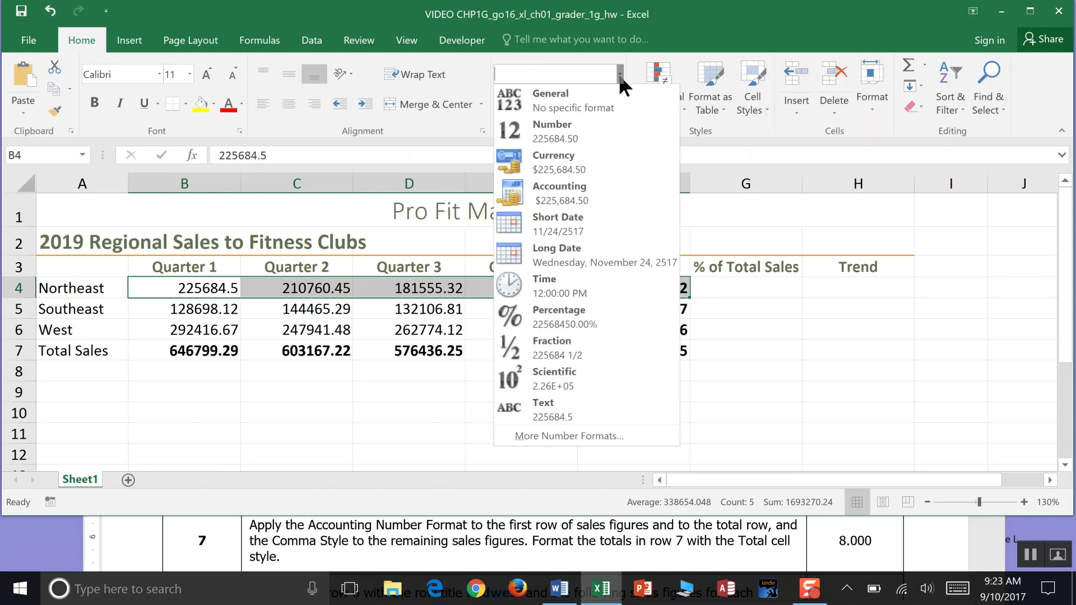
{"action": "left_click", "coordinate": [612, 184]}
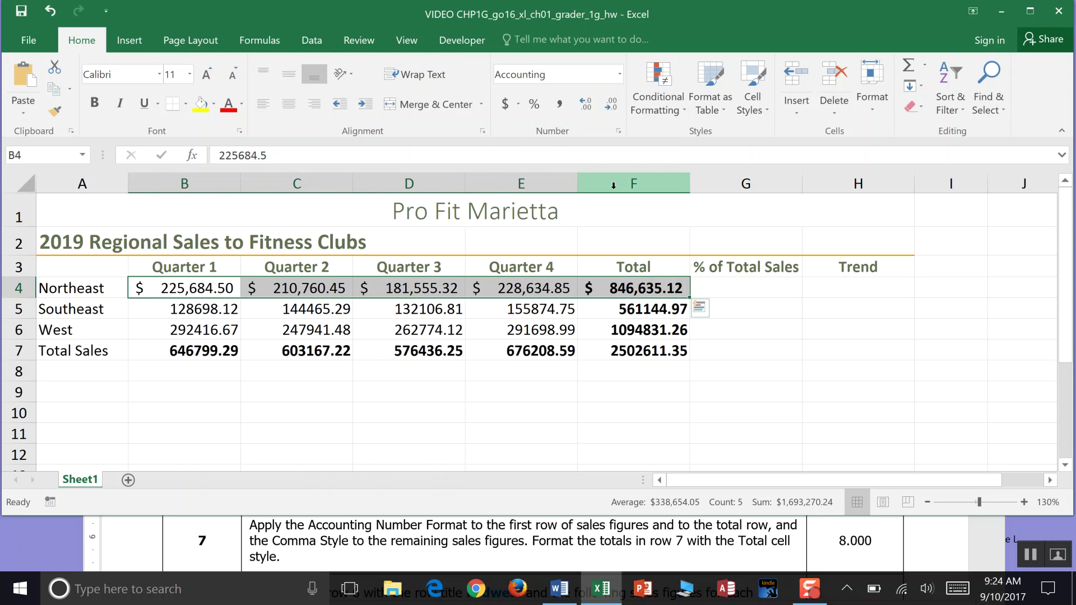
{"action": "left_click", "coordinate": [17, 14]}
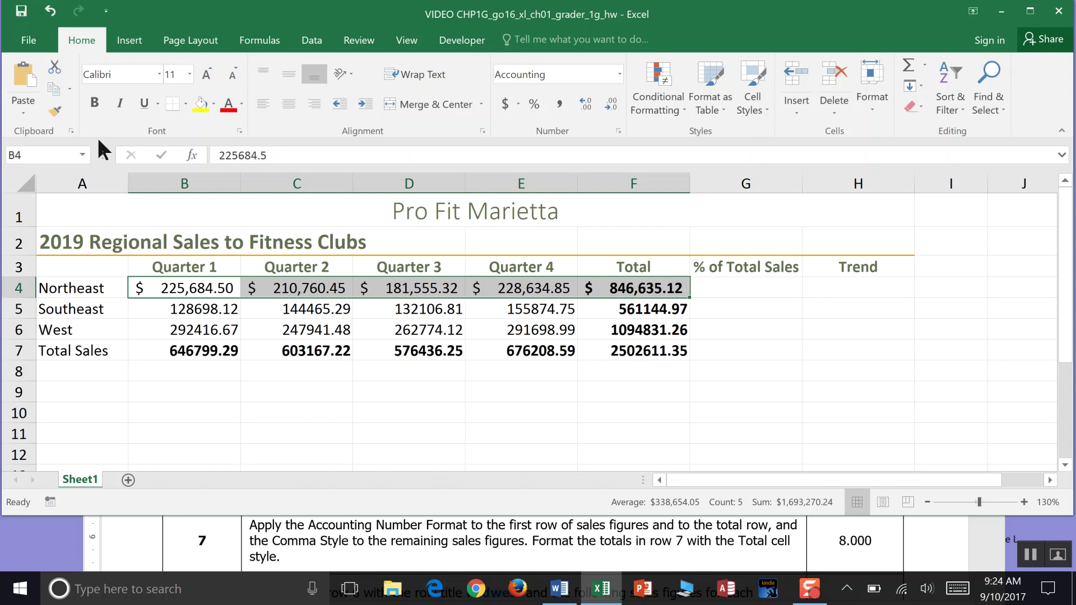
Step: Apply the Comma Style to the remaining sales figures and totals in B5:F7
{"action": "left_click_drag", "start_coordinate": [176, 311], "coordinate": [695, 359]}
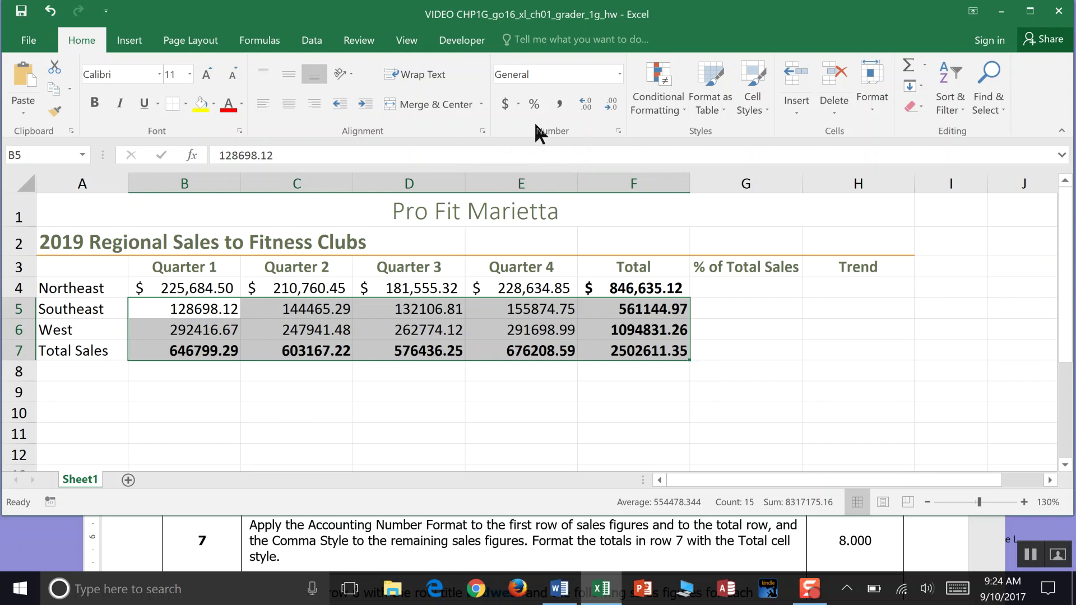
{"action": "left_click", "coordinate": [620, 74]}
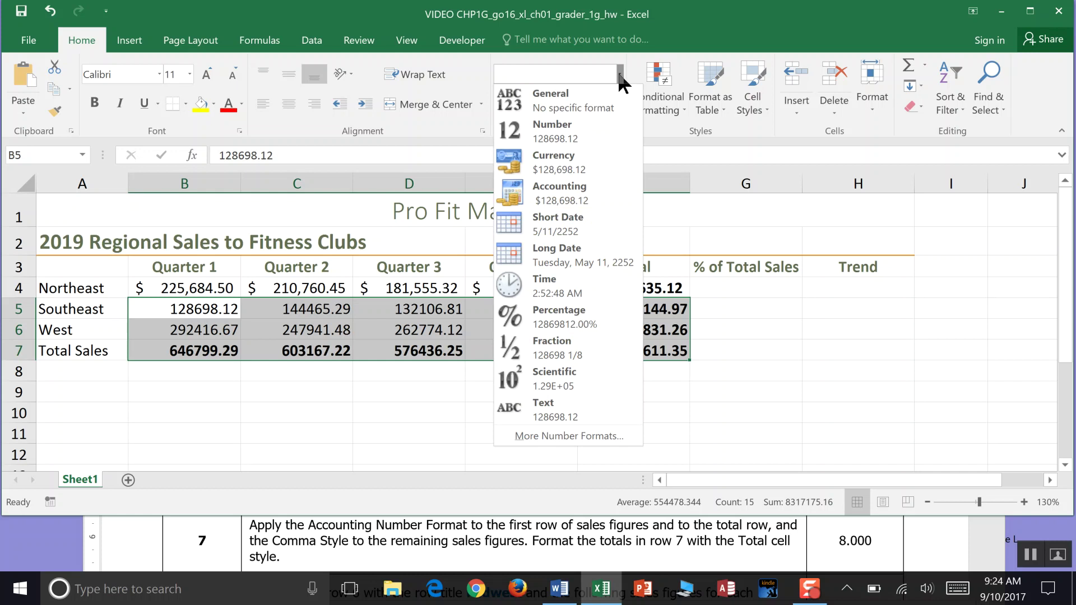
{"action": "left_click", "coordinate": [591, 437]}
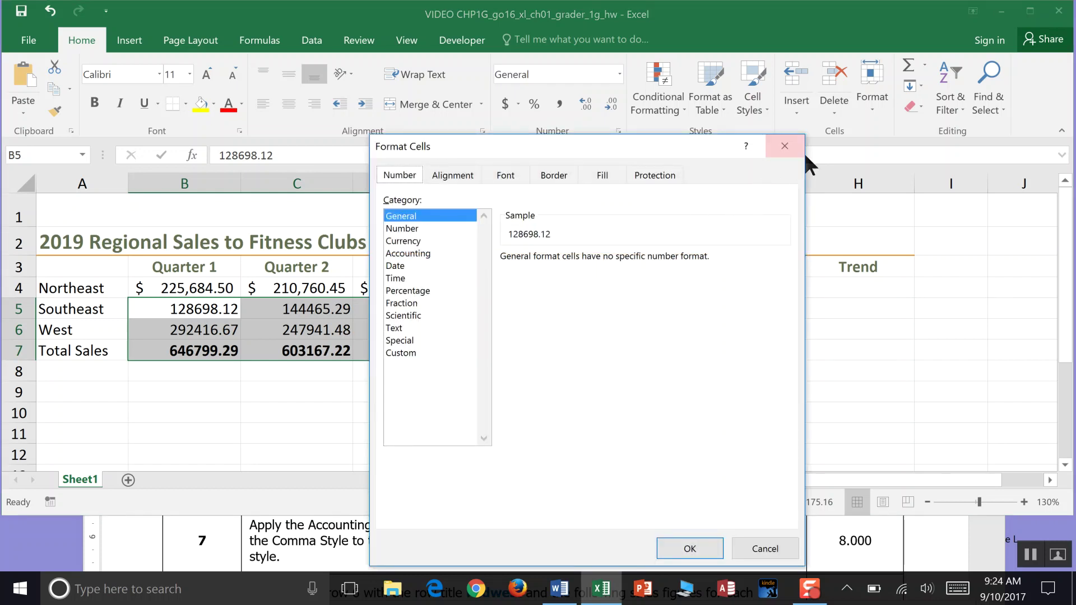
{"action": "left_click", "coordinate": [784, 146]}
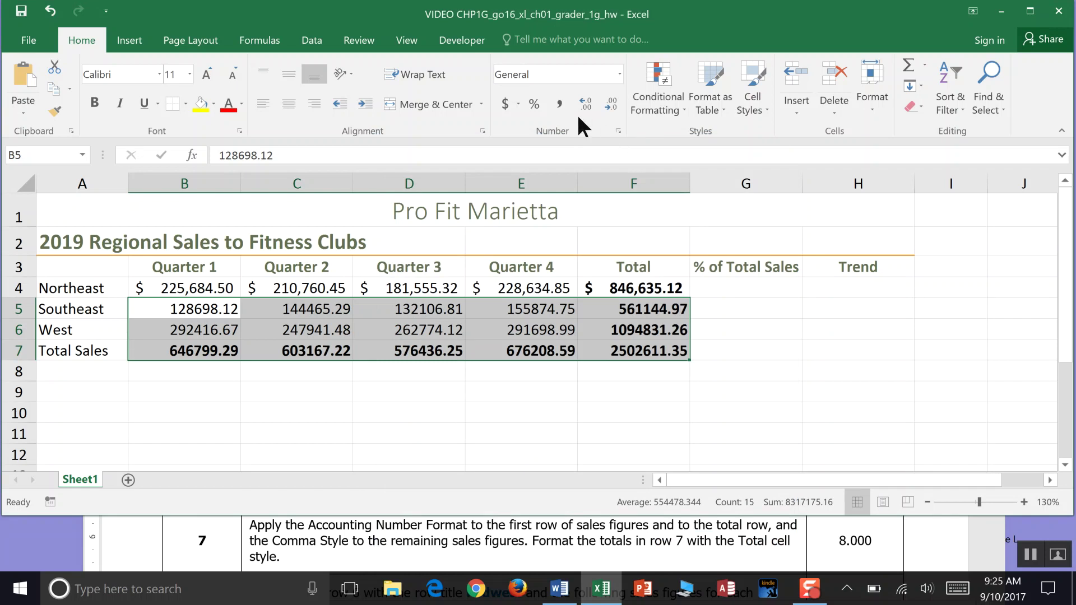
{"action": "left_click", "coordinate": [563, 107]}
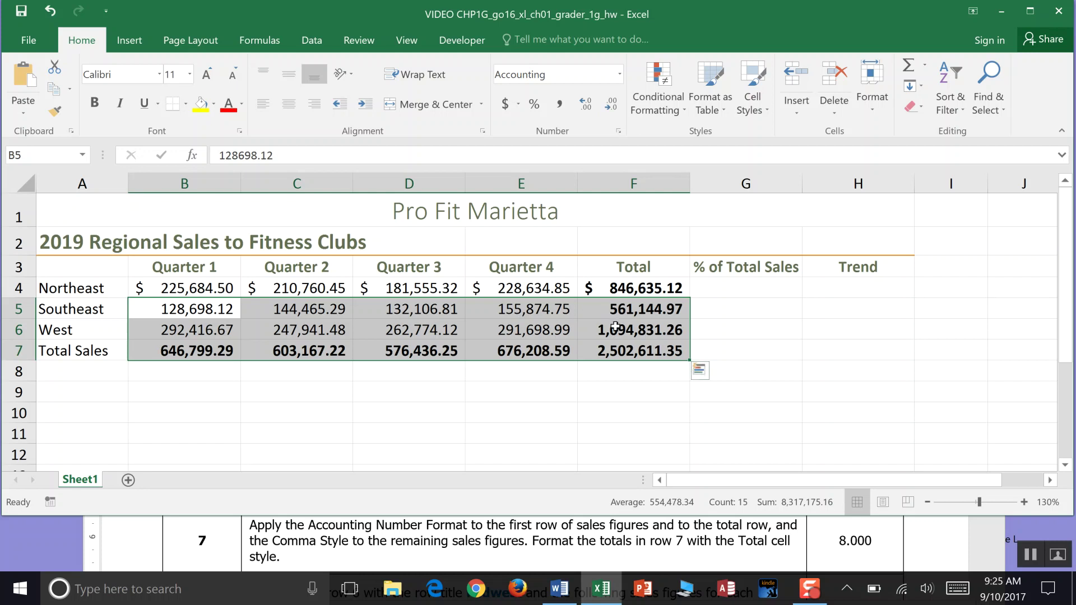
Step: Format the totals in B7:F7 with the Total cell style and save the workbook
{"action": "left_click_drag", "start_coordinate": [621, 351], "coordinate": [215, 353]}
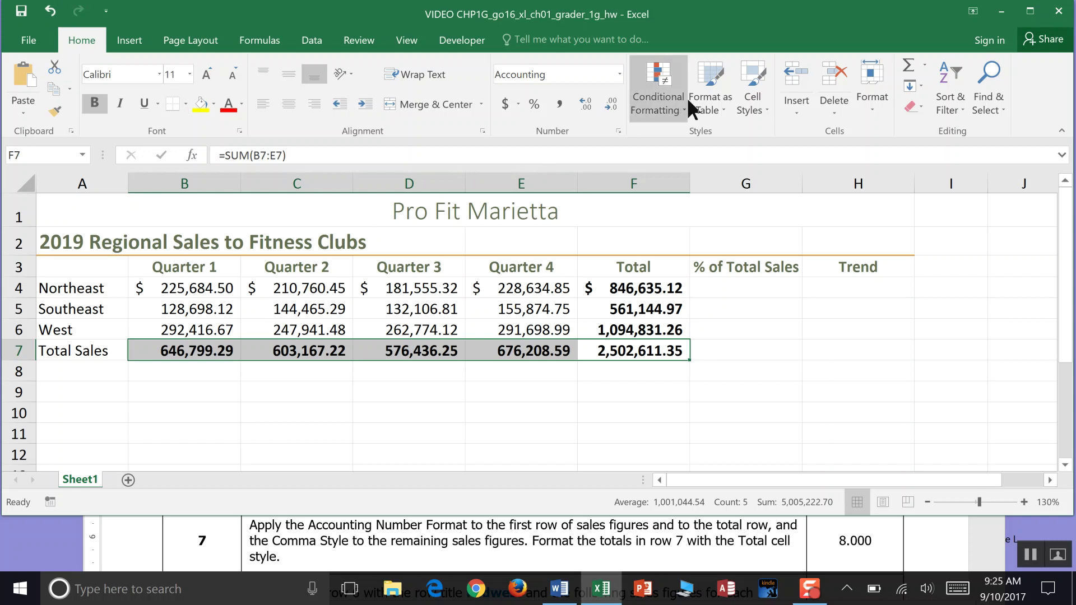
{"action": "left_click", "coordinate": [768, 110]}
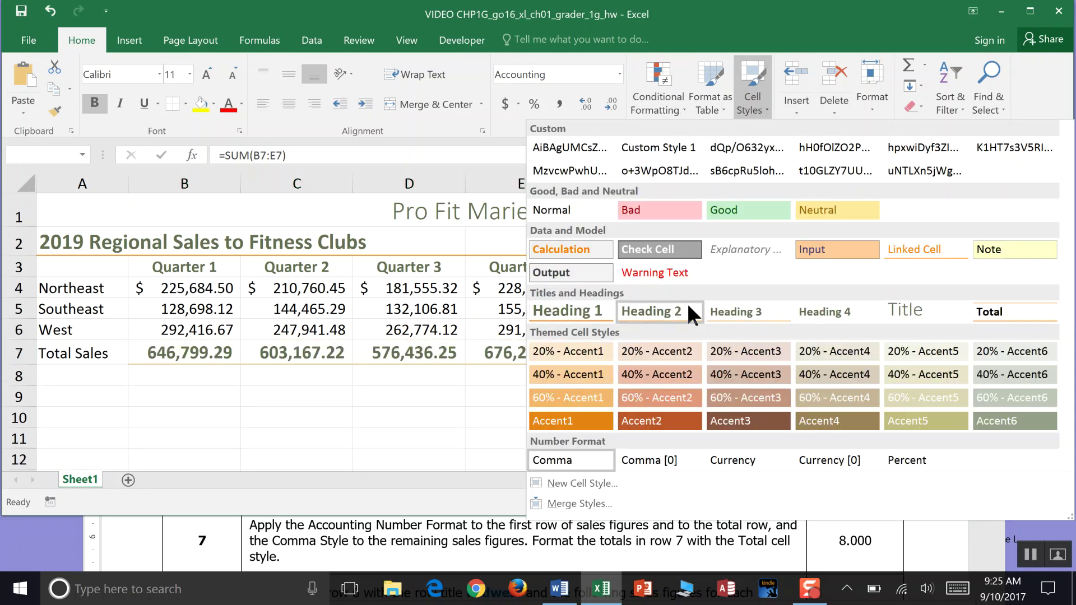
{"action": "left_click", "coordinate": [987, 311]}
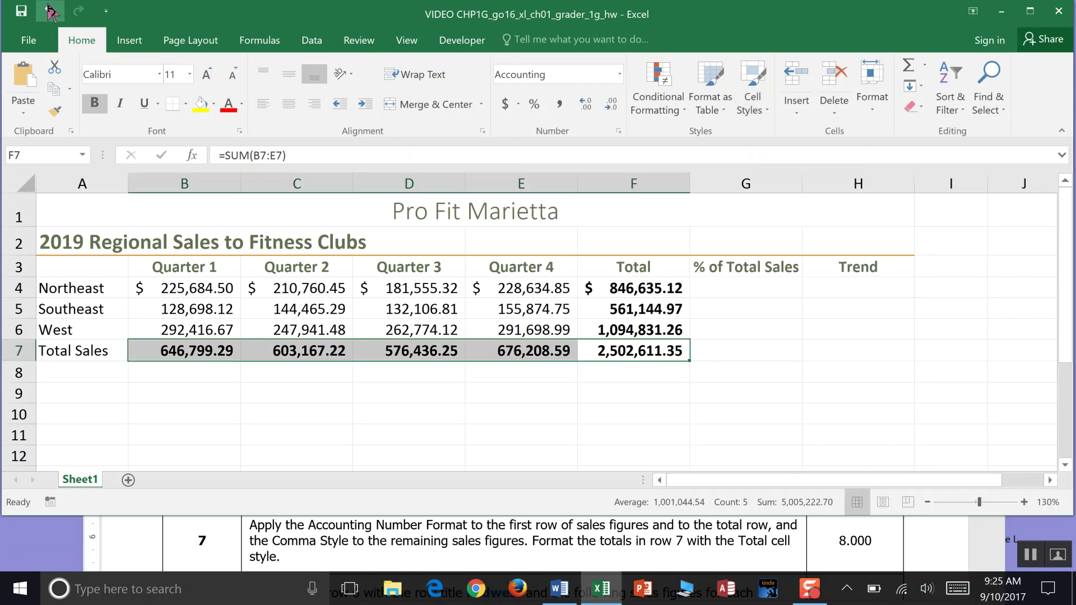
{"action": "left_click", "coordinate": [20, 11]}
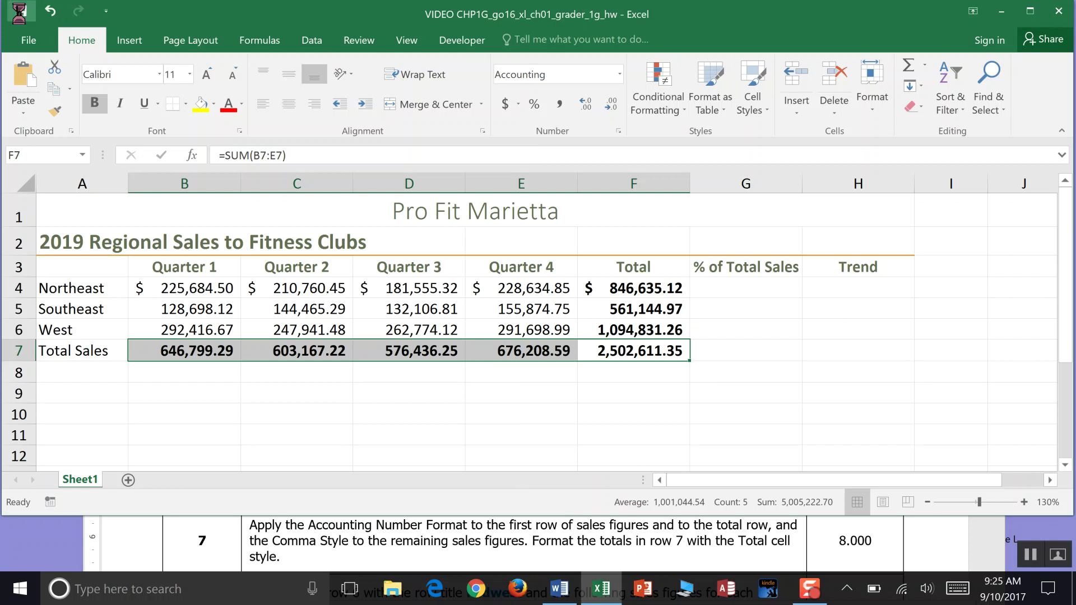
{"action": "left_click", "coordinate": [1030, 555]}
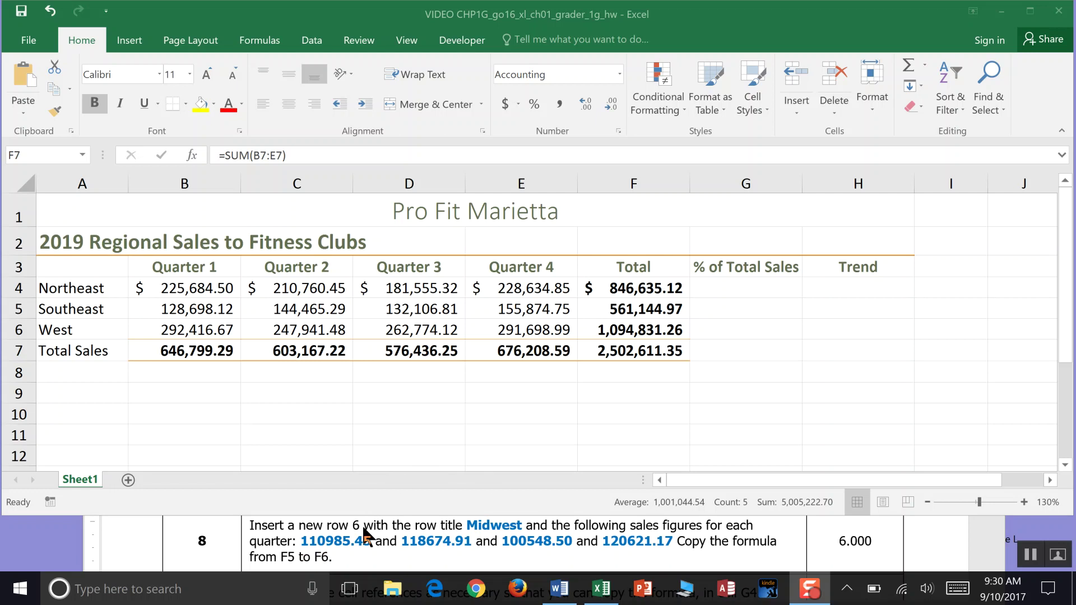
Step: Insert an entire row above West and enter Midwest with quarterly sales 110985.45, 118674.91, 100548.50 and 120621.17 in row 6
{"action": "left_click", "coordinate": [51, 327]}
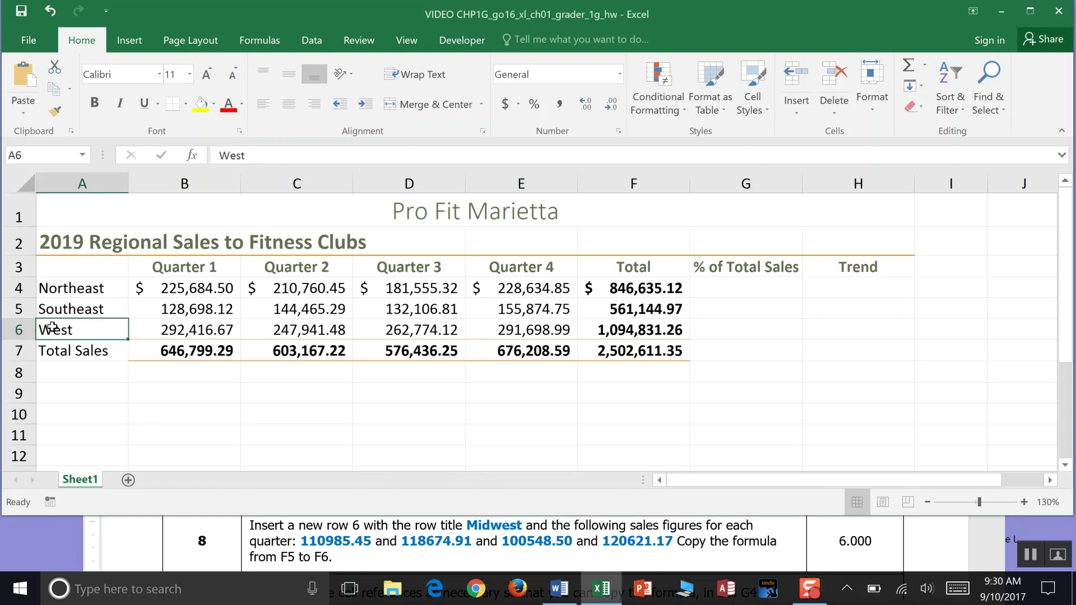
{"action": "right_click", "coordinate": [51, 327]}
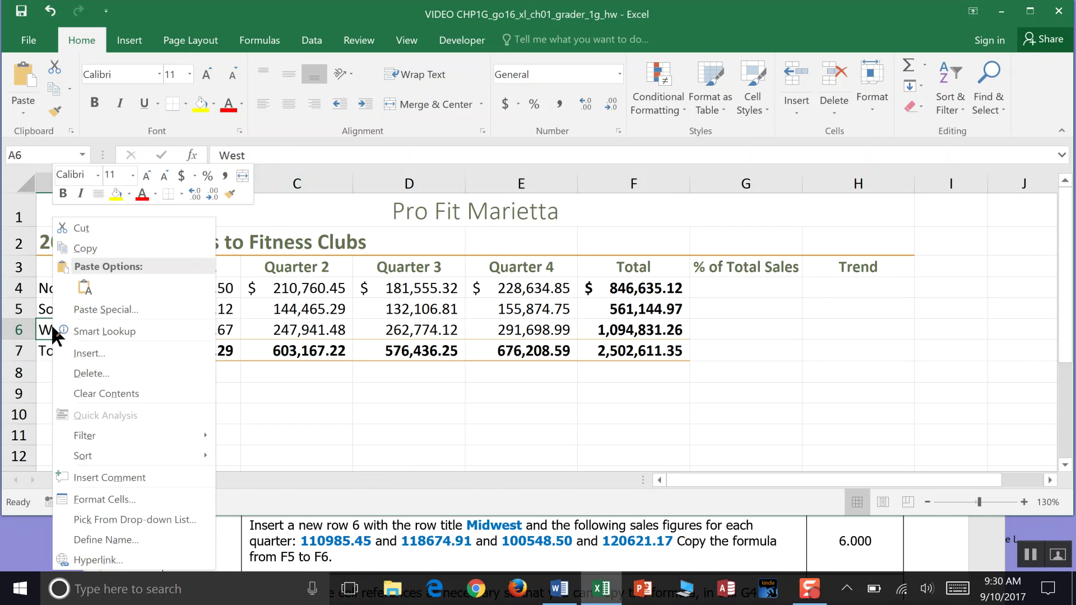
{"action": "left_click", "coordinate": [82, 354]}
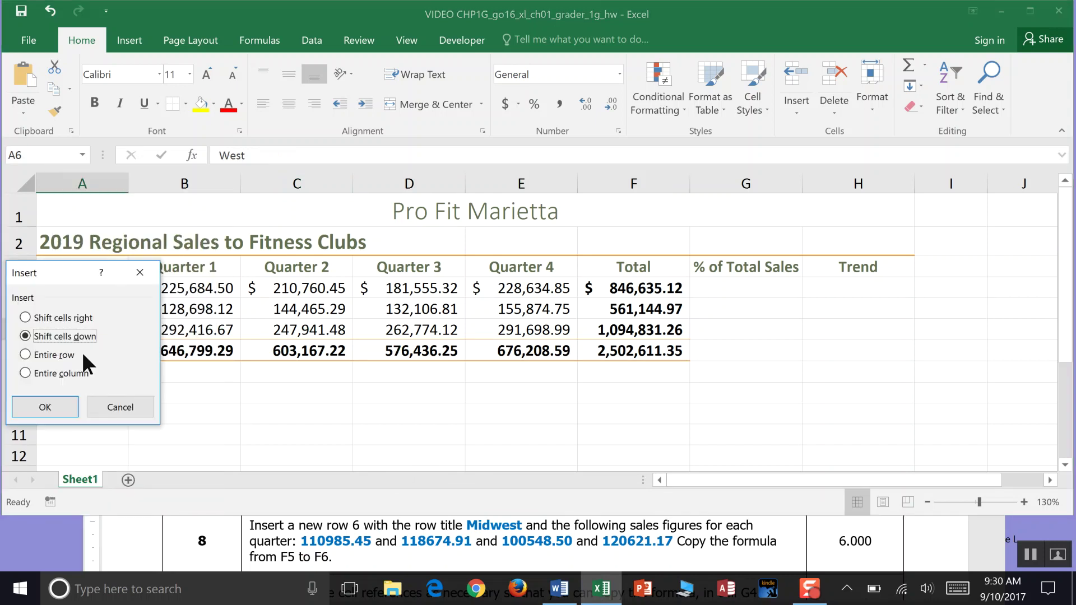
{"action": "left_click_drag", "start_coordinate": [72, 269], "coordinate": [136, 263]}
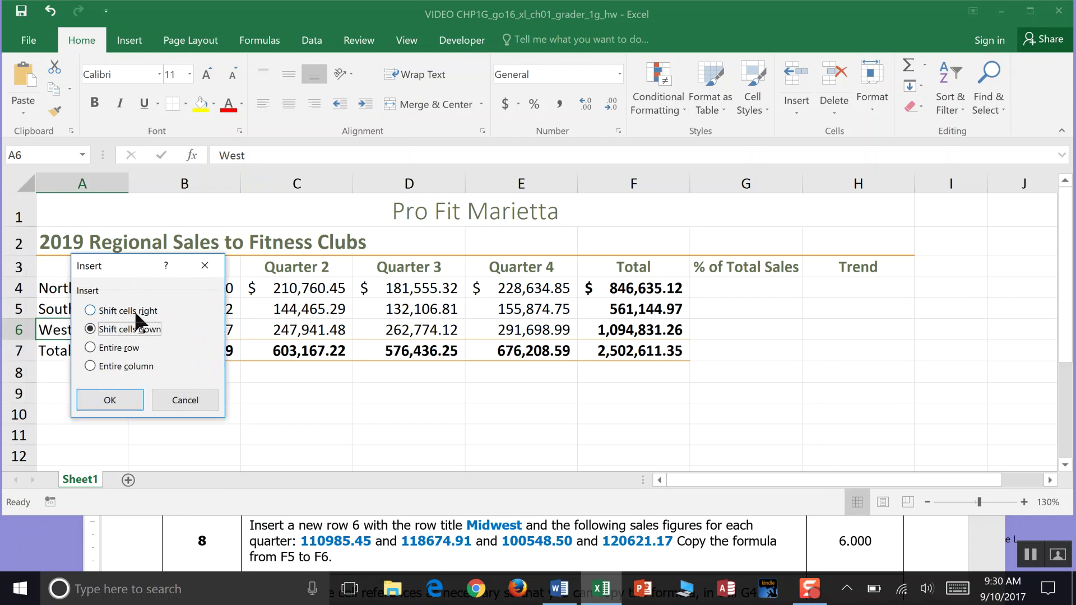
{"action": "left_click", "coordinate": [88, 347]}
{"action": "left_click", "coordinate": [104, 399]}
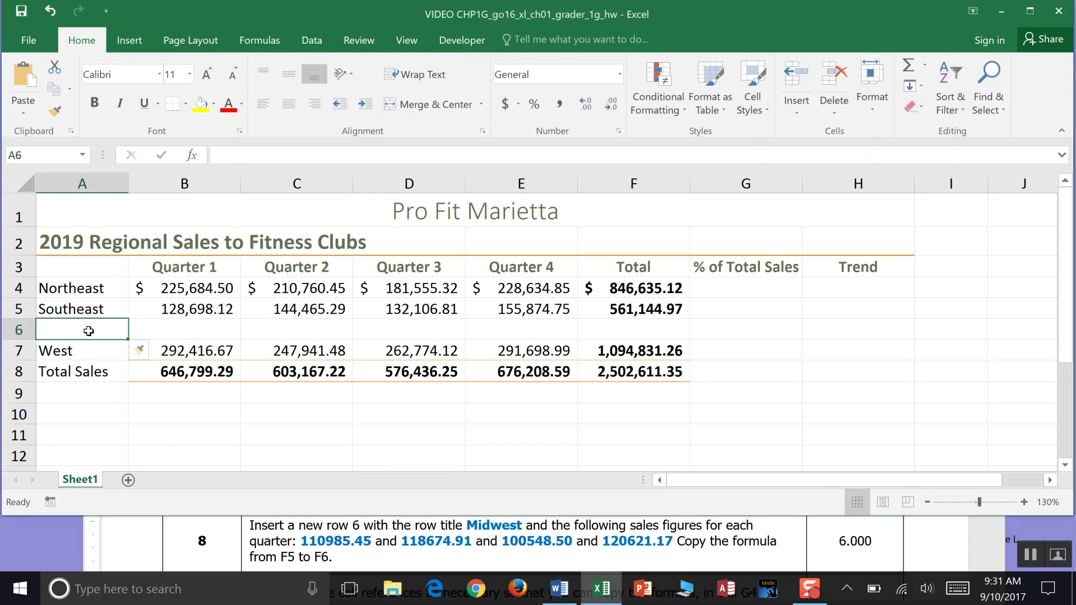
{"action": "type", "text": "Midwest"}
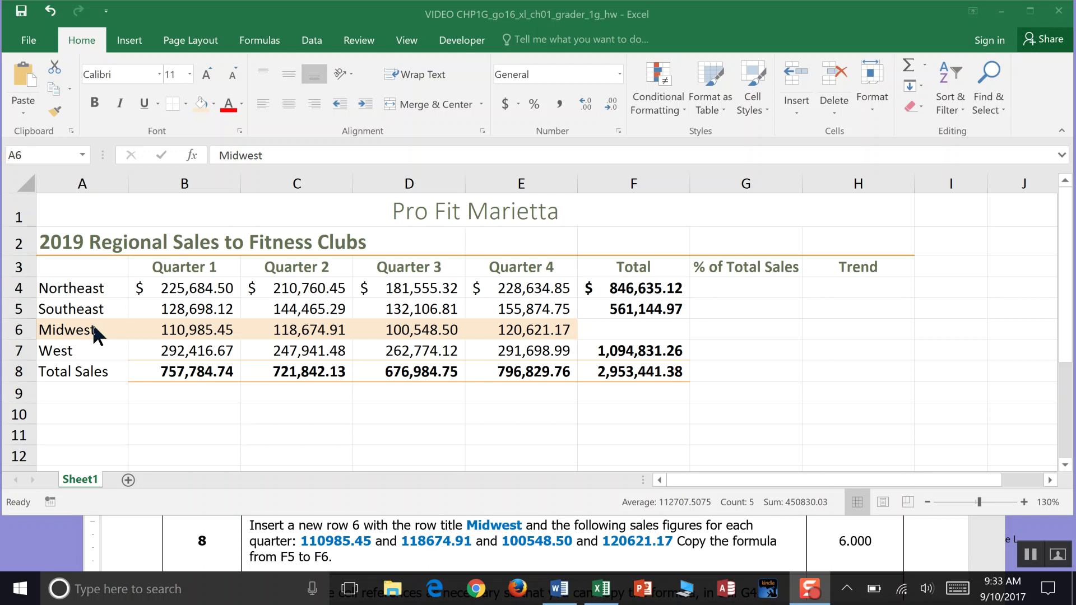
Step: Copy the Southeast total formula from F5 to F6 for the Midwest row and save the workbook
{"action": "left_click", "coordinate": [660, 312]}
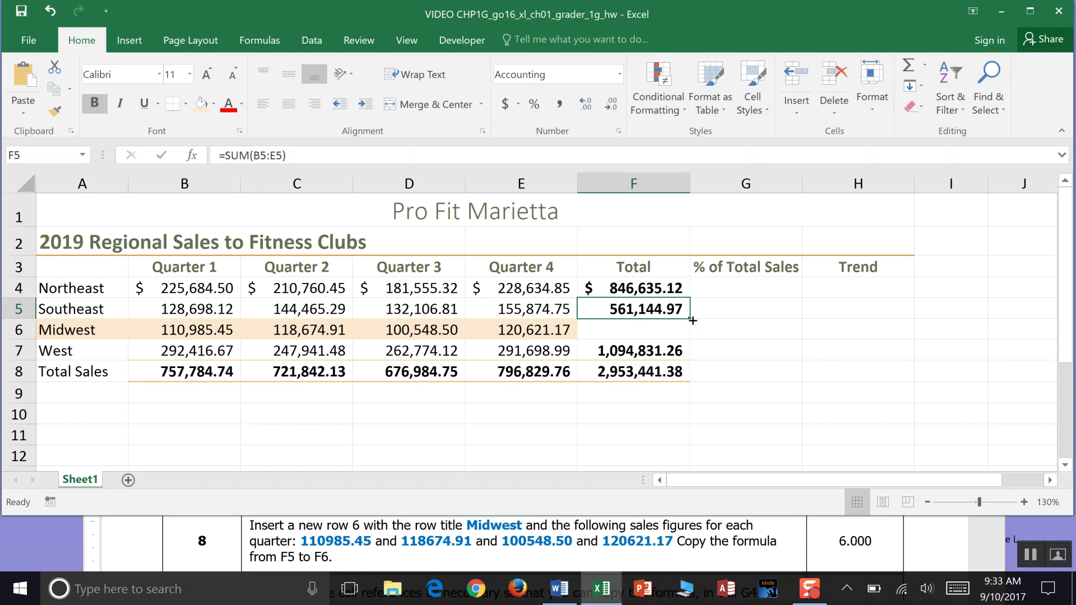
{"action": "left_click_drag", "start_coordinate": [685, 319], "coordinate": [684, 344]}
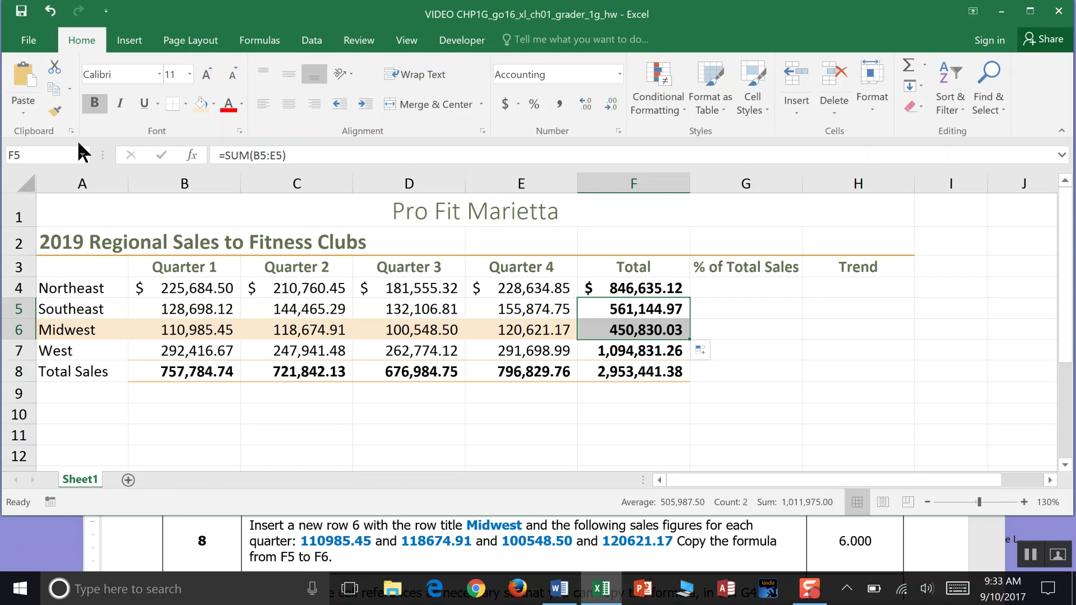
{"action": "left_click", "coordinate": [21, 11]}
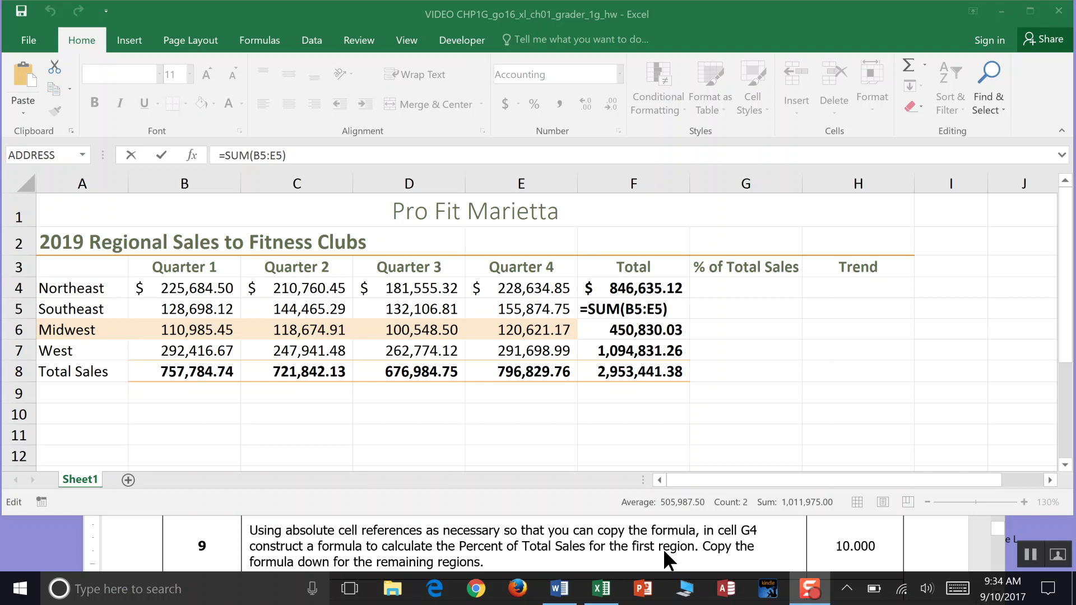
Step: Close the formula edit in F5 and fill cell G4 with a light orange theme color
{"action": "key", "text": "Return"}
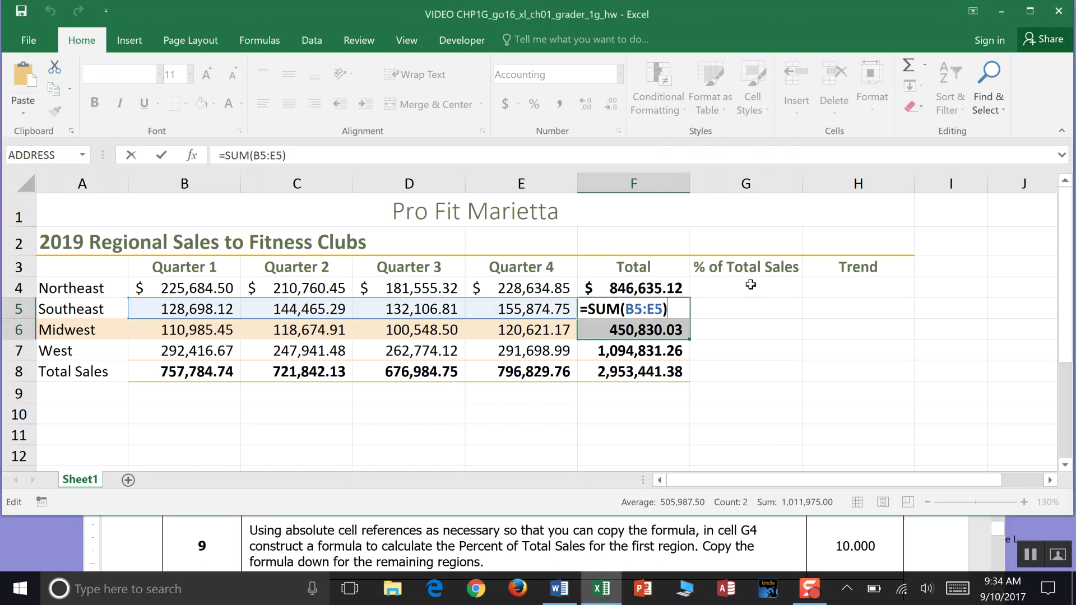
{"action": "left_click", "coordinate": [748, 282]}
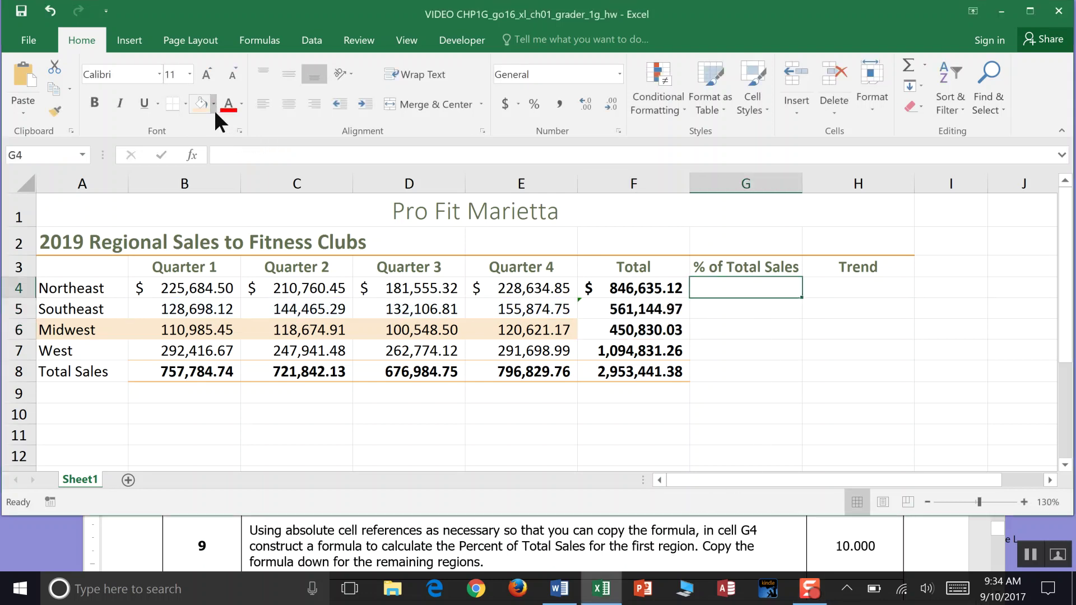
{"action": "left_click", "coordinate": [214, 106]}
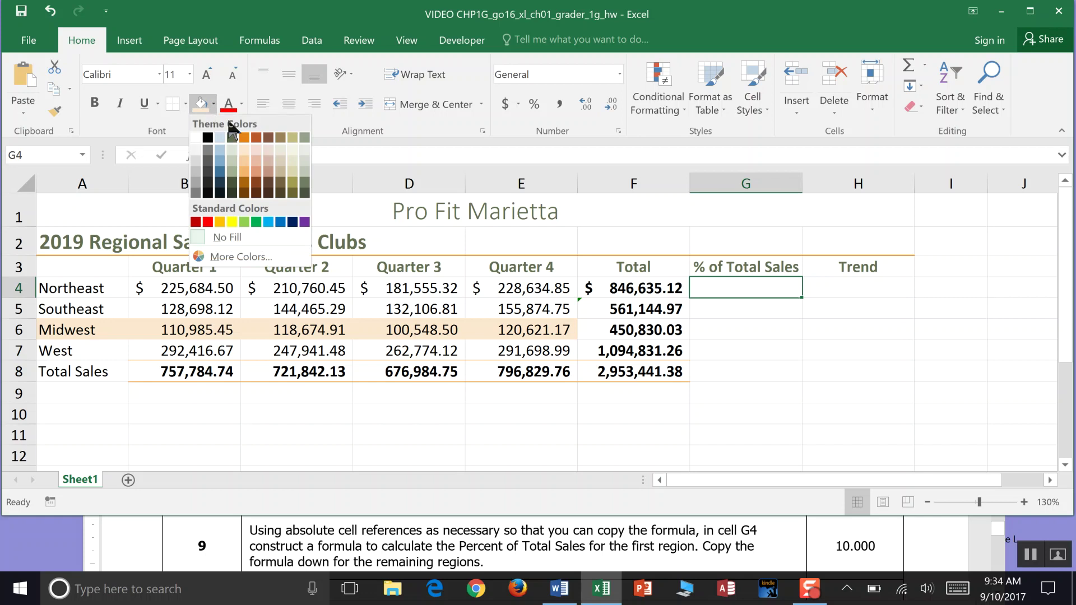
{"action": "left_click", "coordinate": [256, 149]}
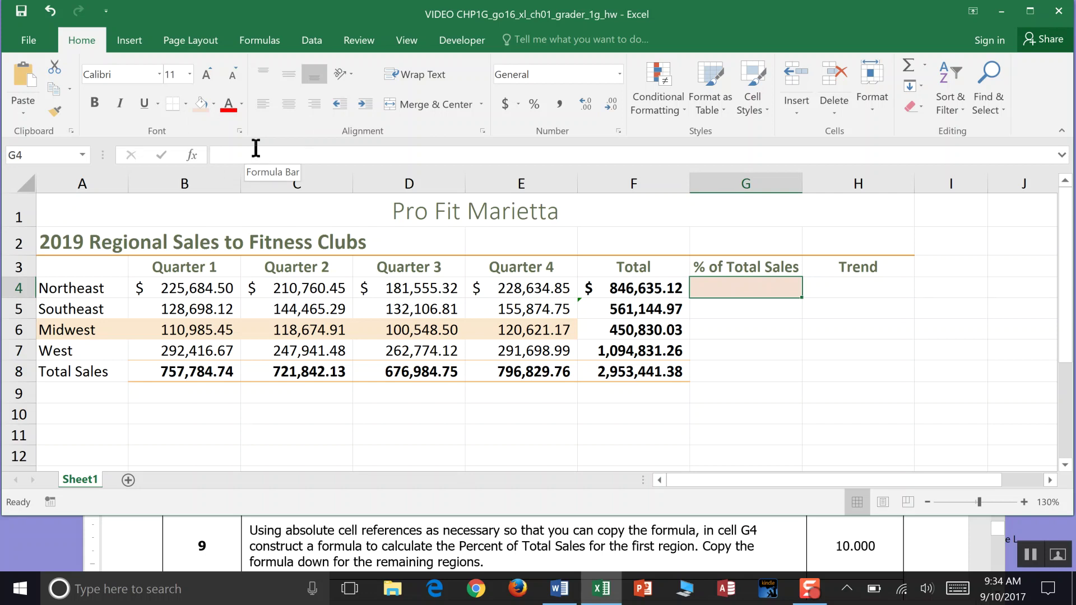
Step: Remove the fill color from the Midwest row cells A6:E6
{"action": "left_click", "coordinate": [64, 325]}
{"action": "left_click_drag", "start_coordinate": [142, 322], "coordinate": [487, 328]}
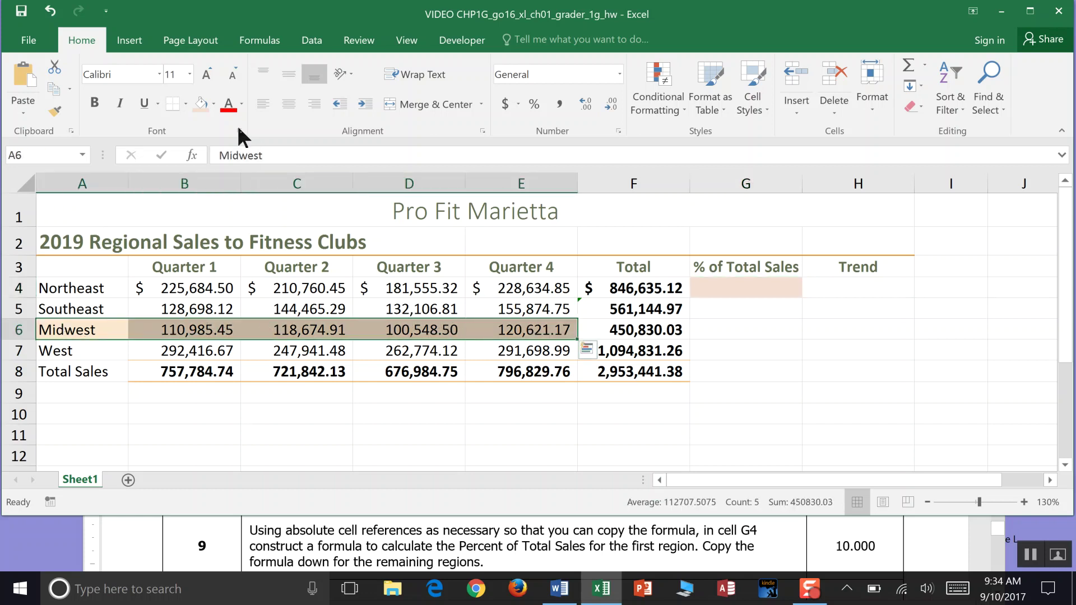
{"action": "left_click", "coordinate": [213, 108]}
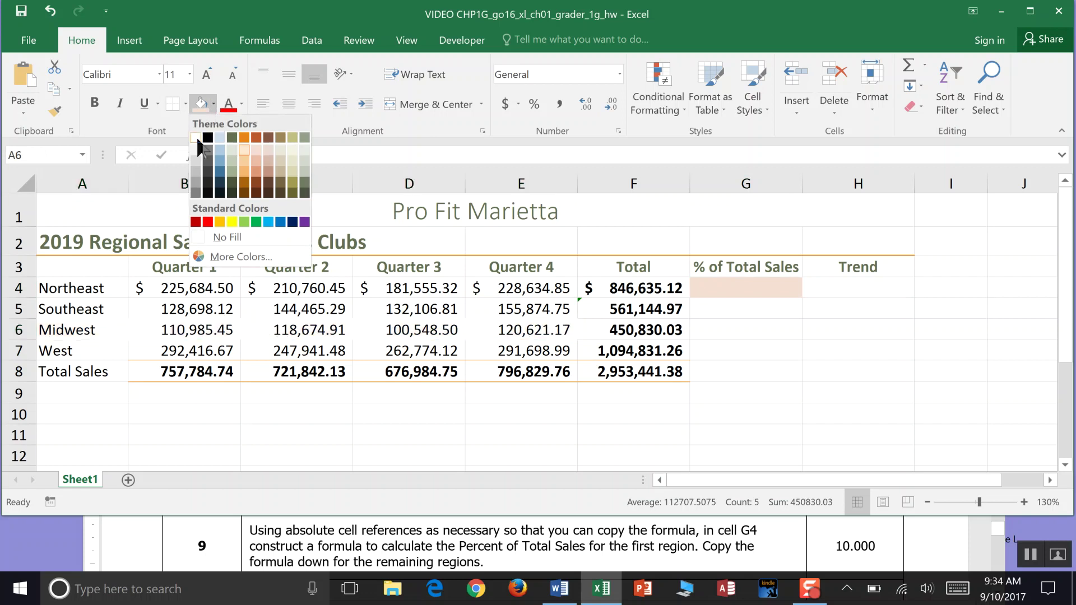
{"action": "left_click", "coordinate": [218, 241]}
Step: Enter the formula =F4/F8 in G4 to divide Northeast's total by the overall total sales
{"action": "left_click", "coordinate": [760, 291]}
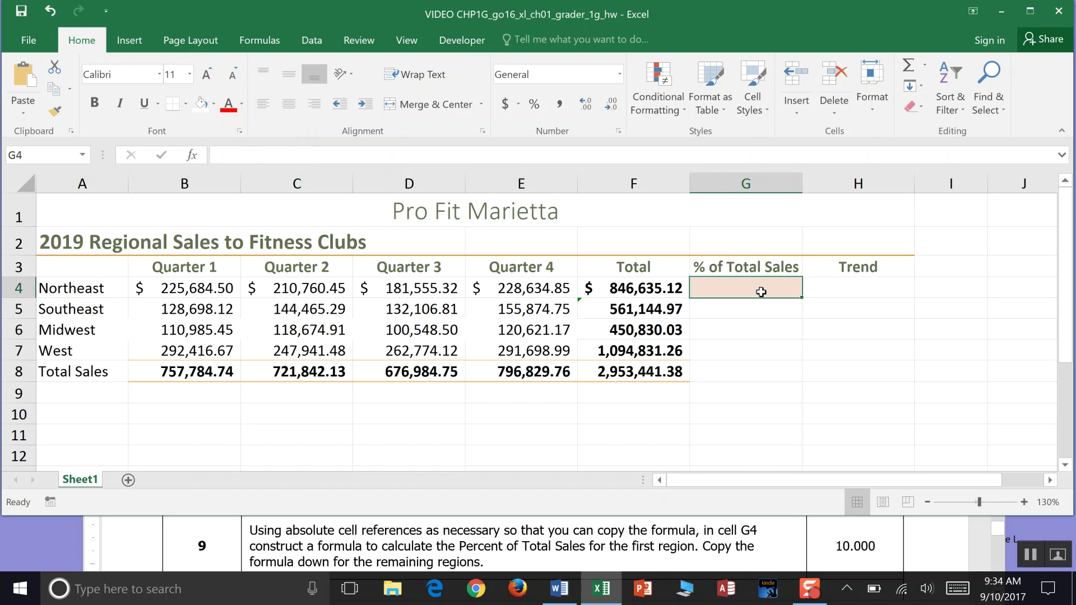
{"action": "left_click", "coordinate": [645, 289]}
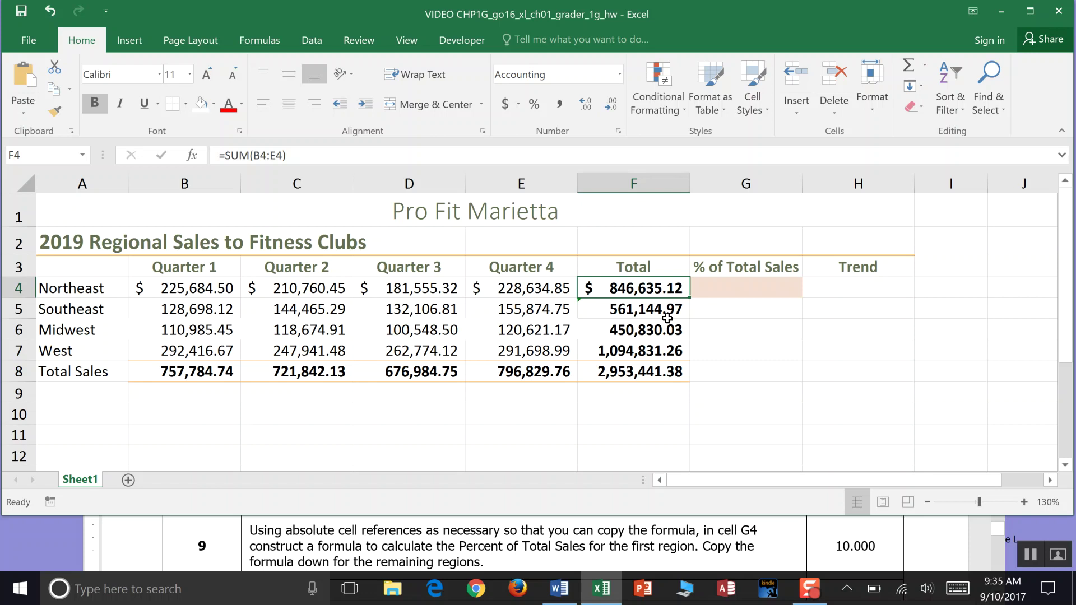
{"action": "left_click", "coordinate": [640, 375]}
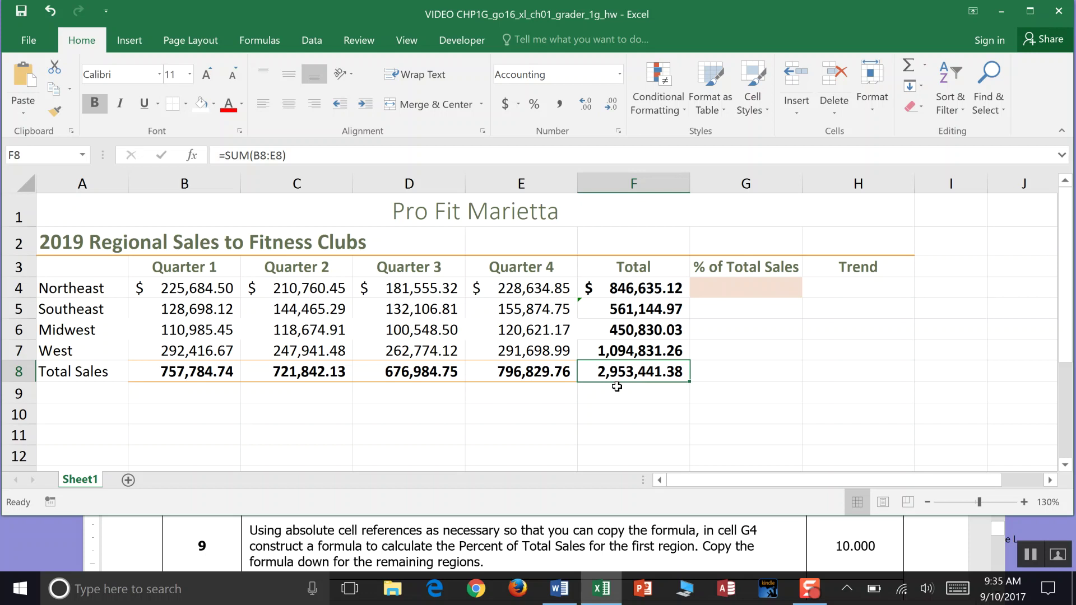
{"action": "left_click", "coordinate": [655, 291]}
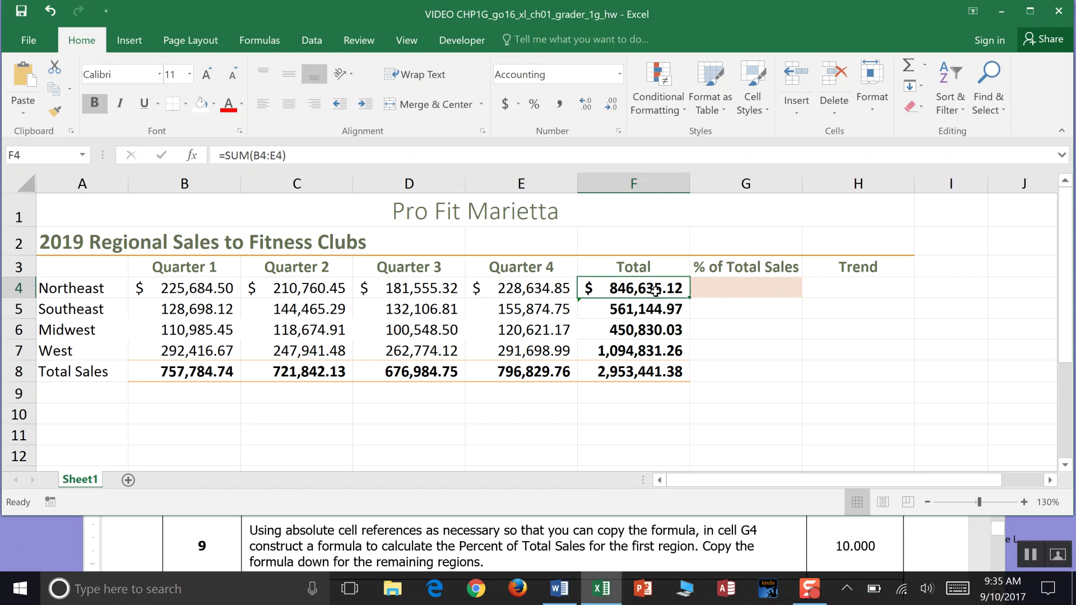
{"action": "left_click", "coordinate": [635, 376]}
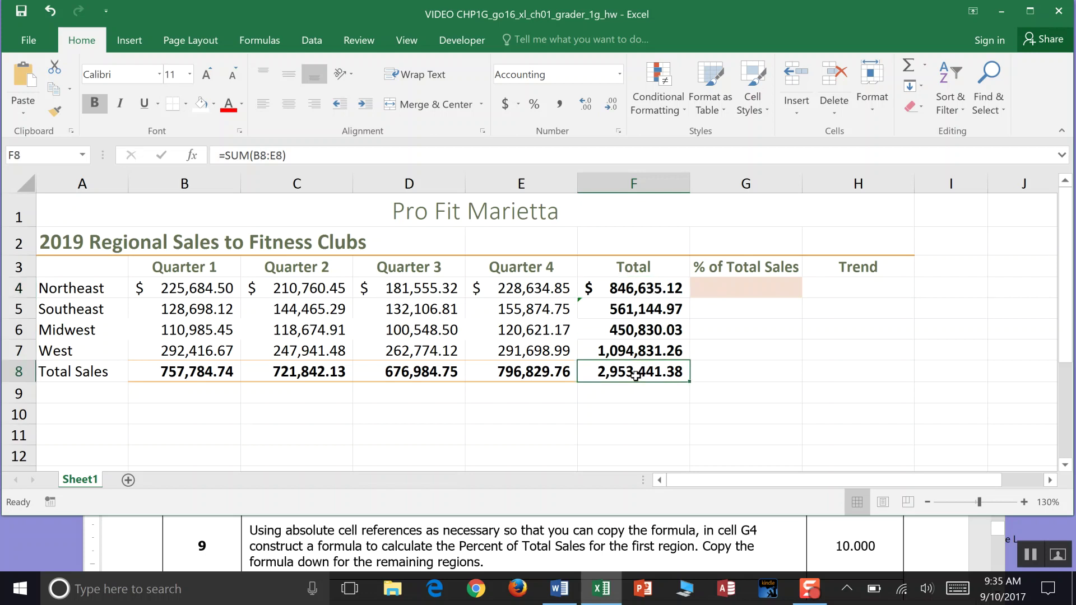
{"action": "left_click", "coordinate": [725, 287]}
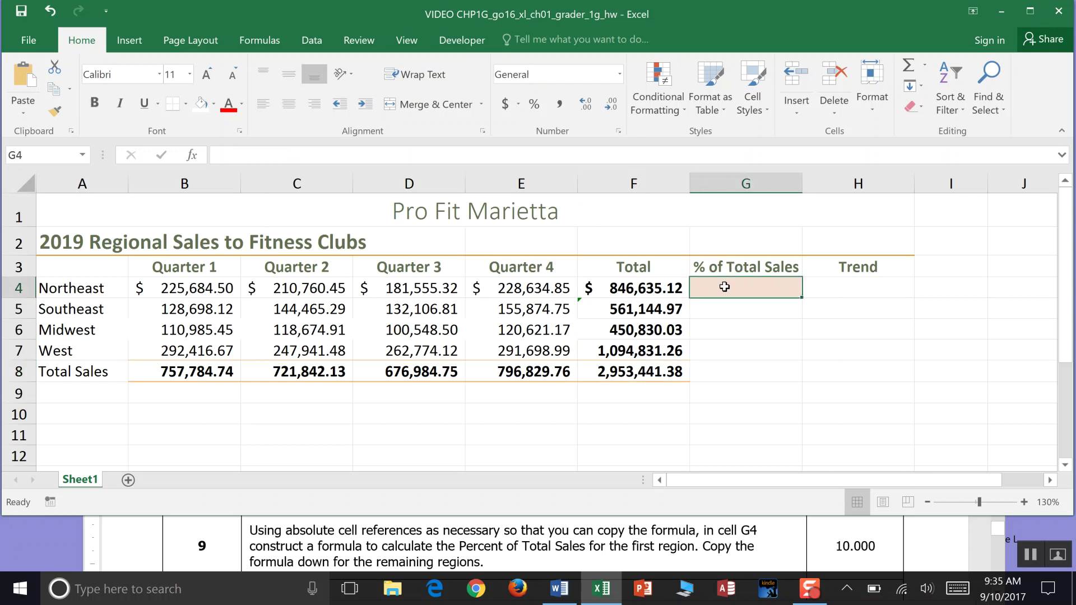
{"action": "type", "text": "="}
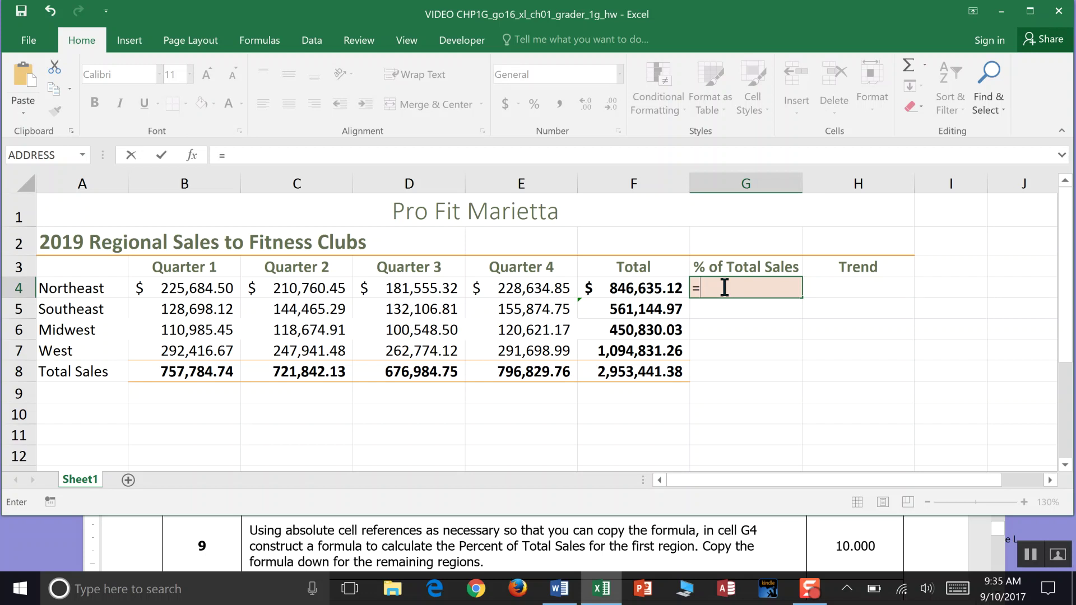
{"action": "left_click", "coordinate": [649, 289]}
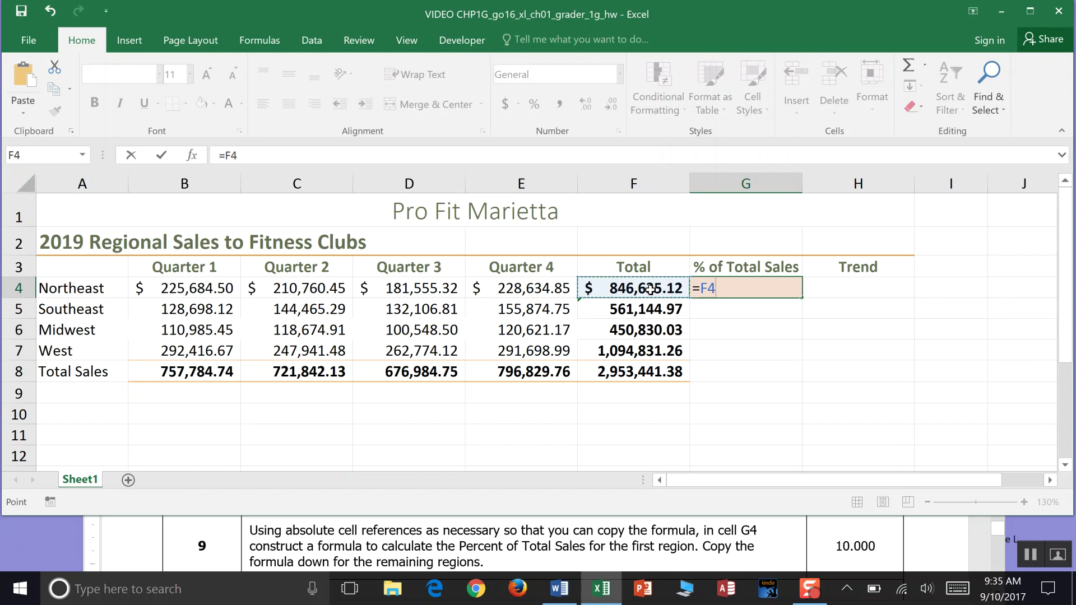
{"action": "type", "text": "/"}
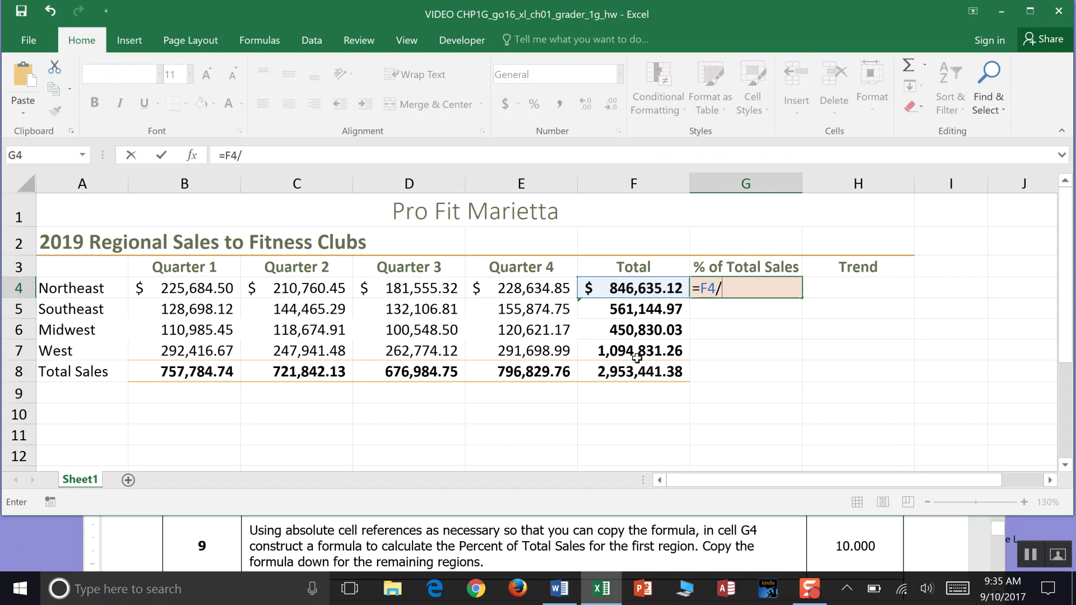
{"action": "left_click", "coordinate": [635, 377]}
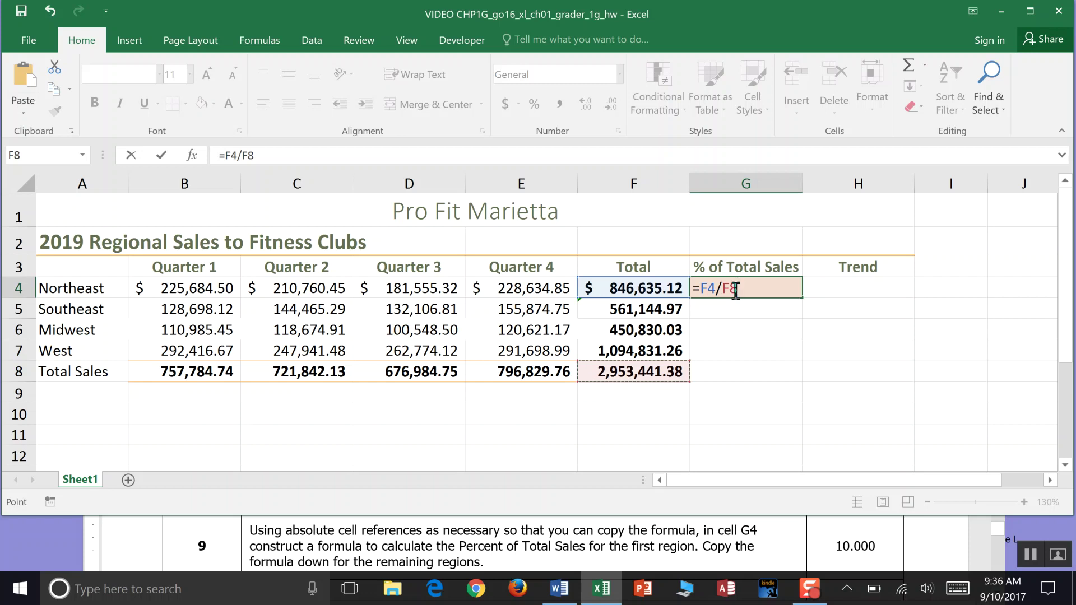
Step: Make the F8 reference absolute so the G4 formula reads =F4/$F$8, and save the workbook
{"action": "left_click_drag", "start_coordinate": [736, 290], "coordinate": [724, 288]}
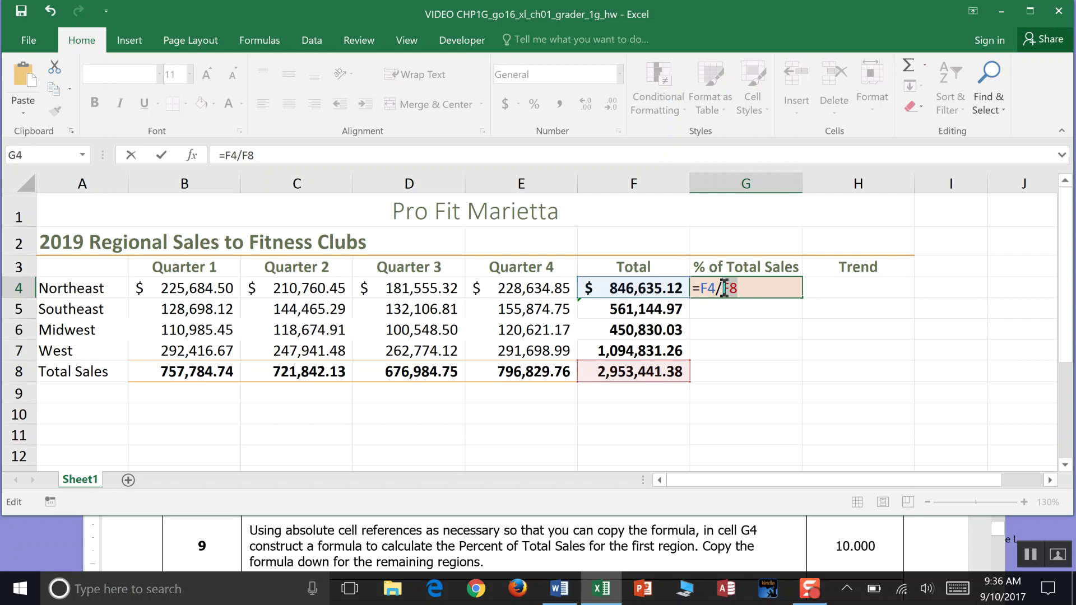
{"action": "key", "text": "F4"}
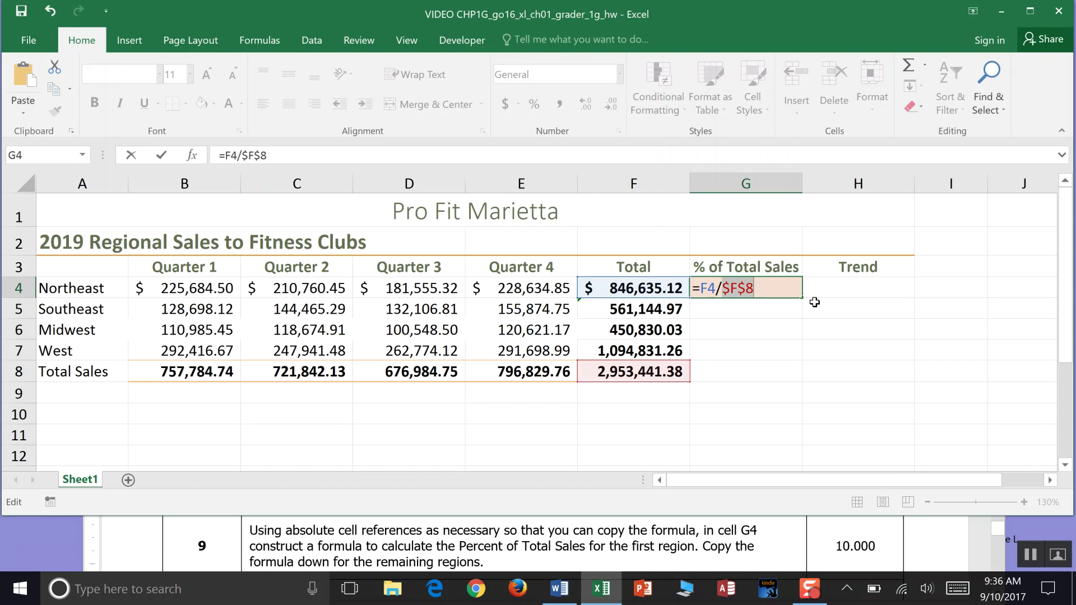
{"action": "left_click", "coordinate": [746, 290]}
{"action": "key", "text": "BackSpace"}
{"action": "key", "text": "Left"}
{"action": "key", "text": "BackSpace"}
{"action": "type", "text": "$"}
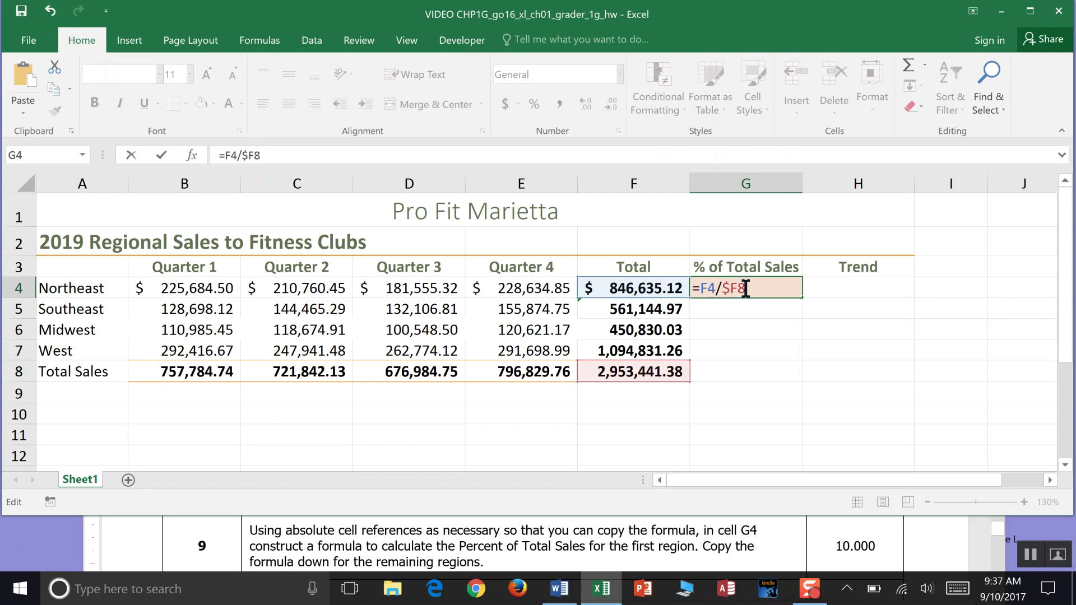
{"action": "key", "text": "Right"}
{"action": "type", "text": "$"}
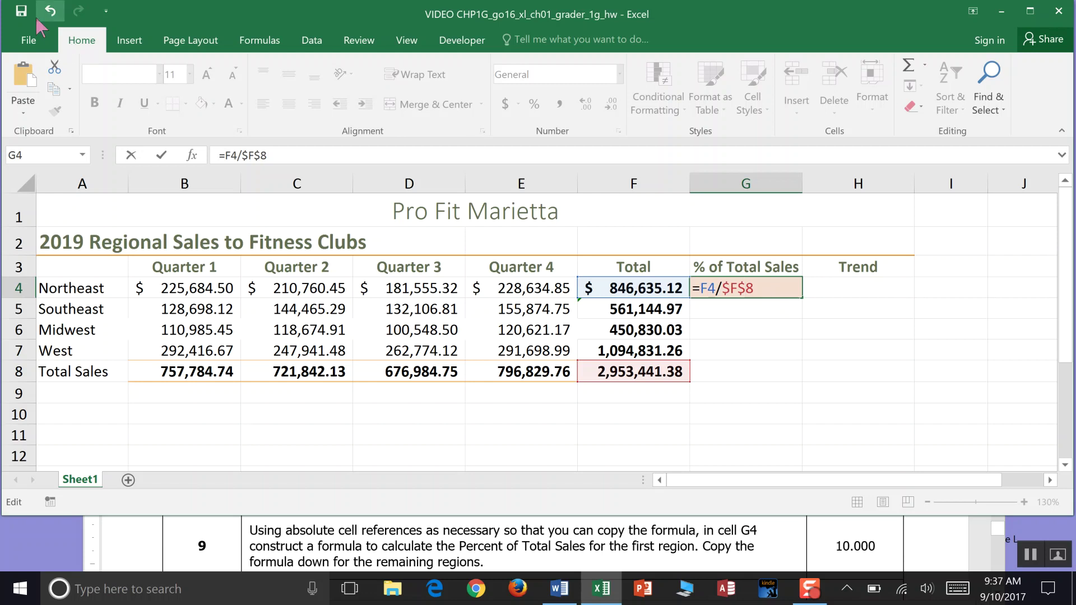
{"action": "left_click", "coordinate": [21, 11]}
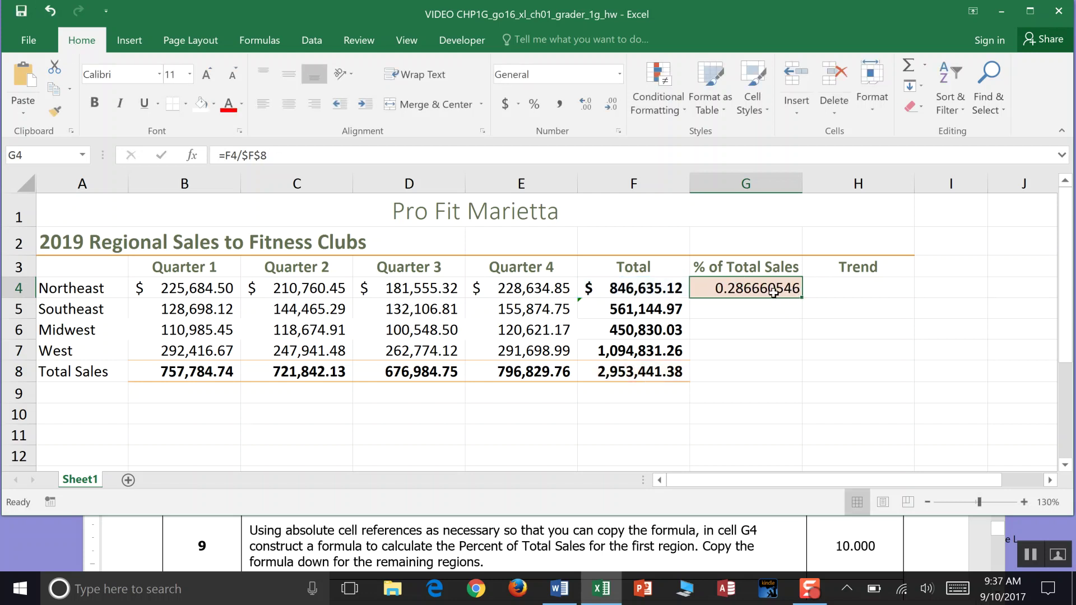
Step: Copy the percent formula from G4 down through G8 and clear the contents of G8
{"action": "left_click_drag", "start_coordinate": [802, 300], "coordinate": [803, 378]}
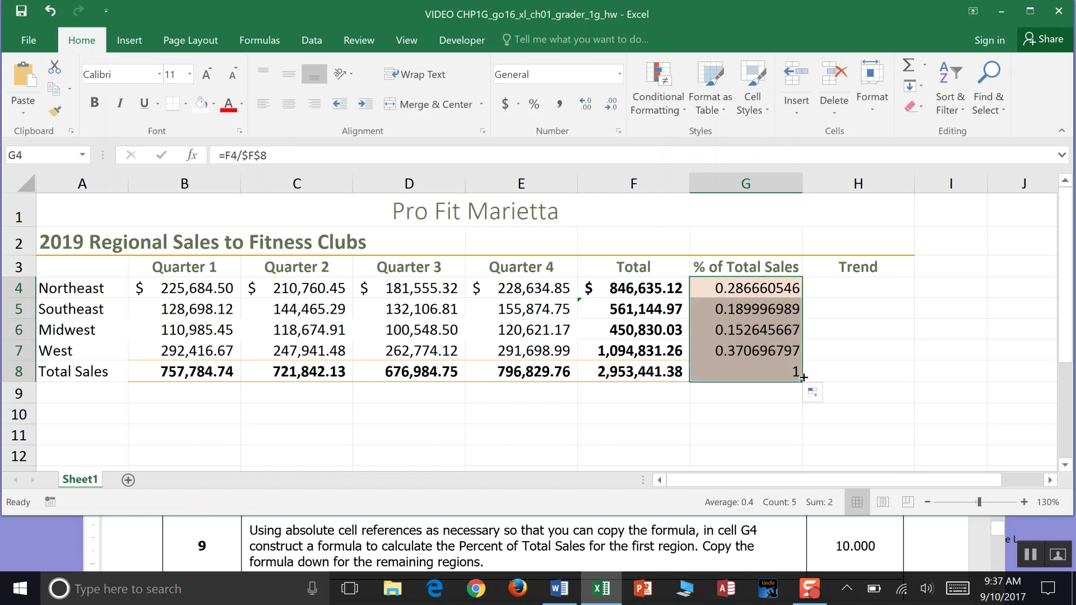
{"action": "left_click", "coordinate": [781, 367]}
{"action": "key", "text": "Delete"}
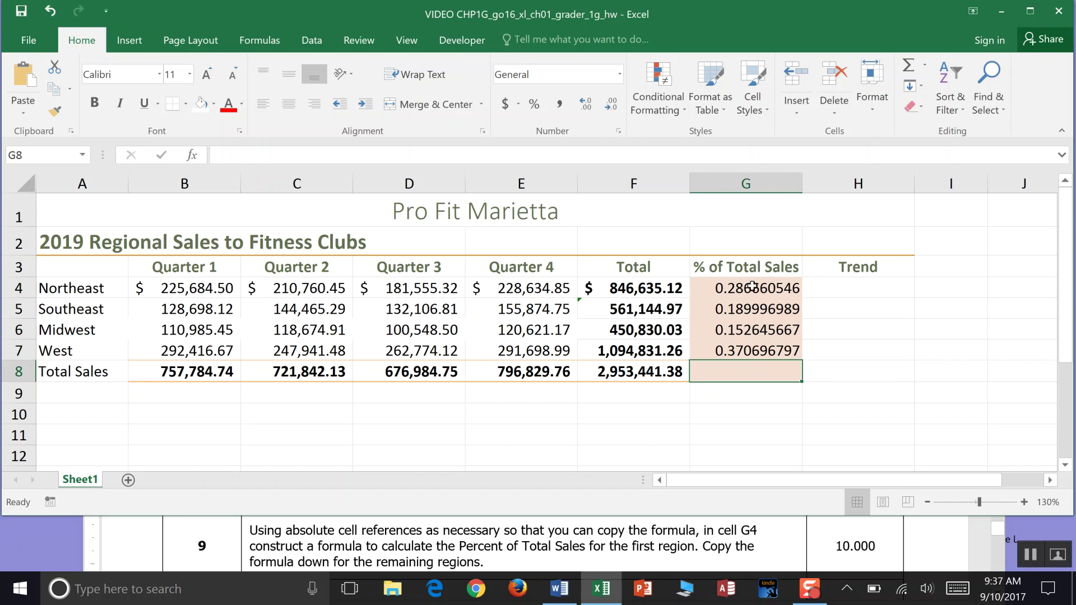
{"action": "left_click", "coordinate": [752, 287]}
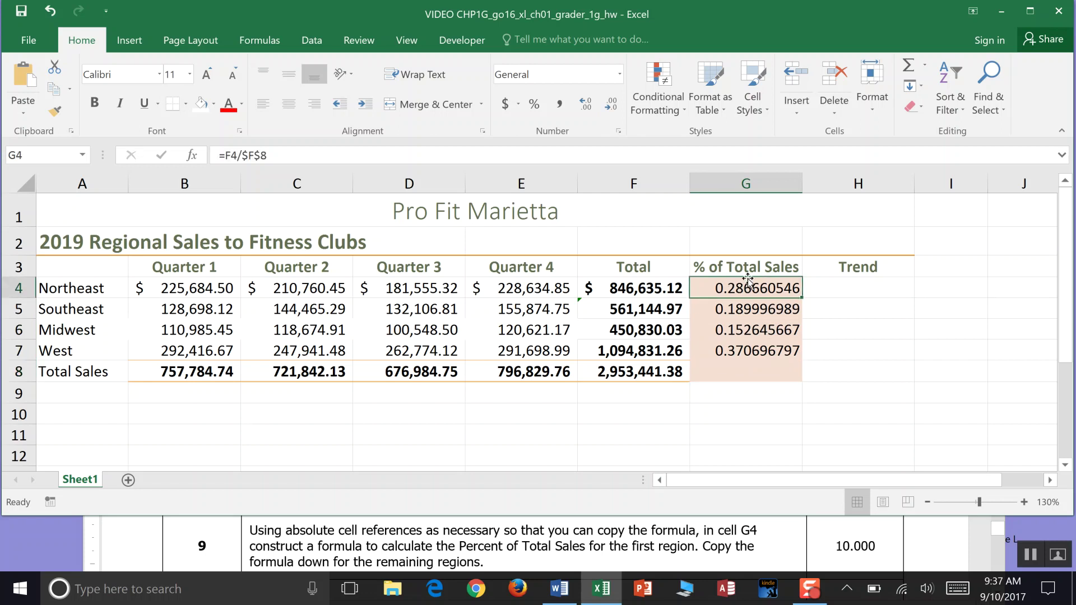
{"action": "left_click", "coordinate": [68, 289]}
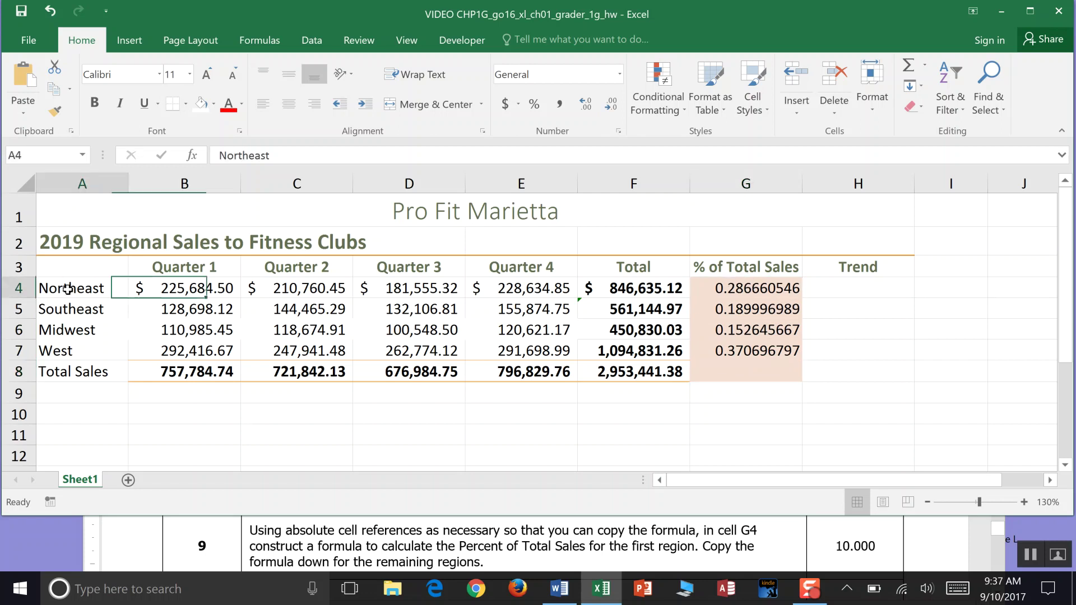
{"action": "left_click", "coordinate": [619, 351]}
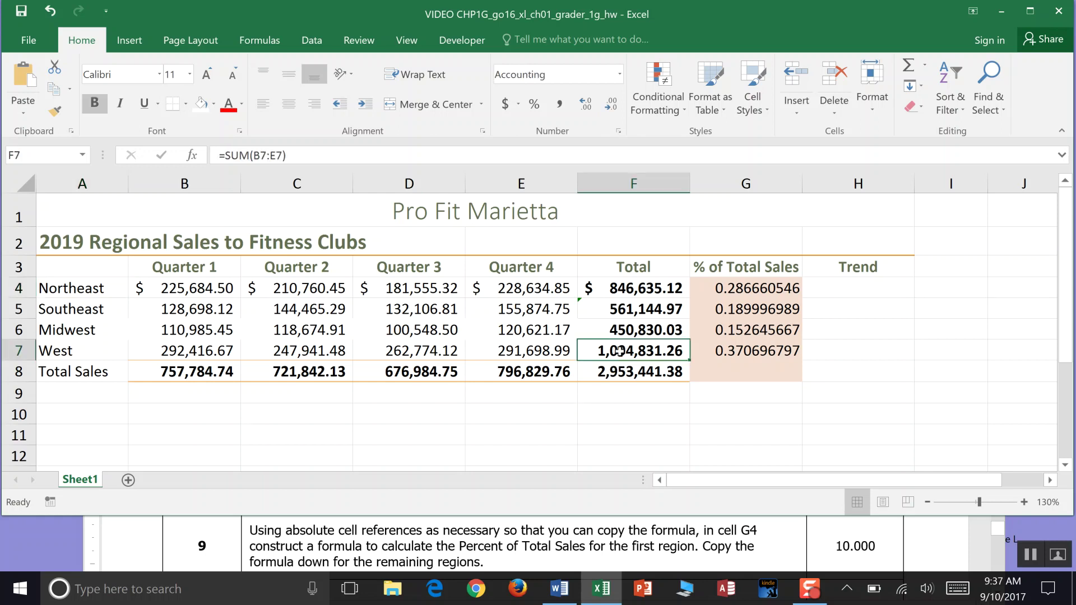
{"action": "left_click", "coordinate": [721, 351]}
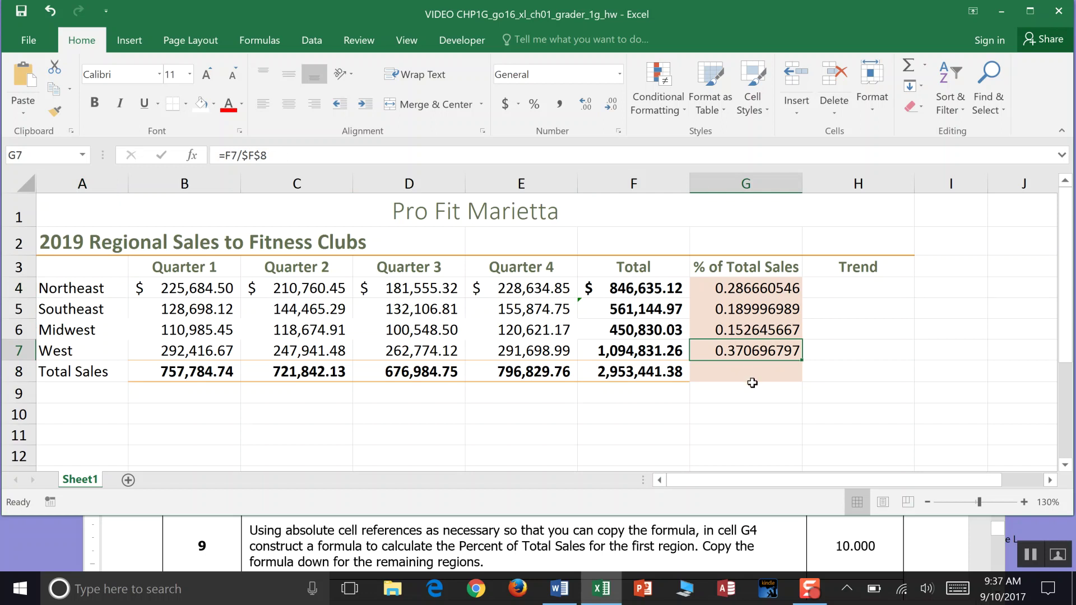